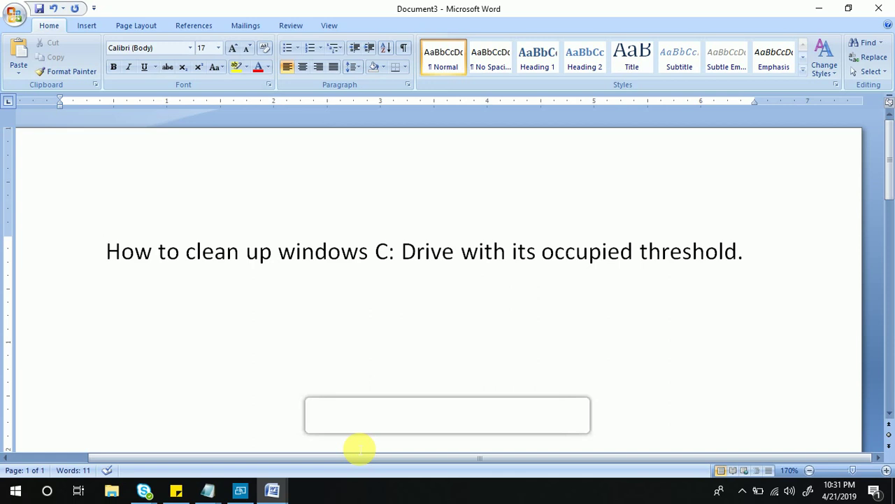
Show This PC in File Explorer and check Local Disk (C:): 289 GB free of 442 GB
{"action": "left_click", "coordinate": [113, 492]}
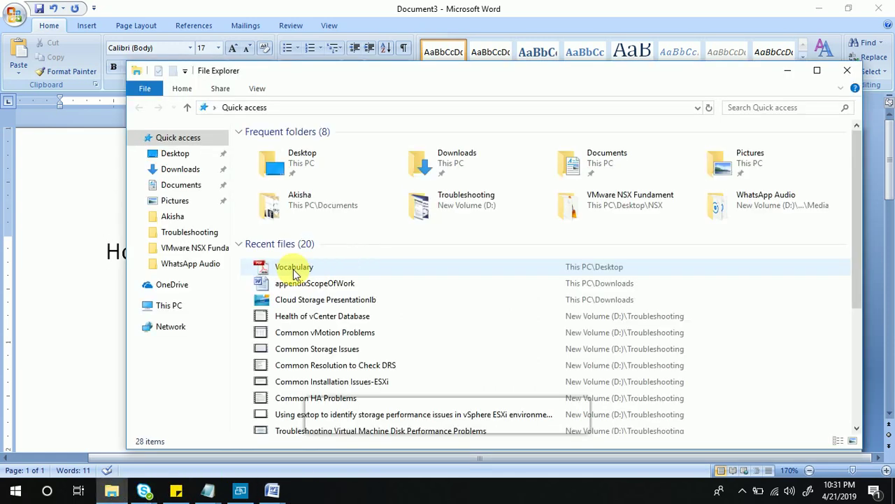
{"action": "left_click", "coordinate": [179, 306]}
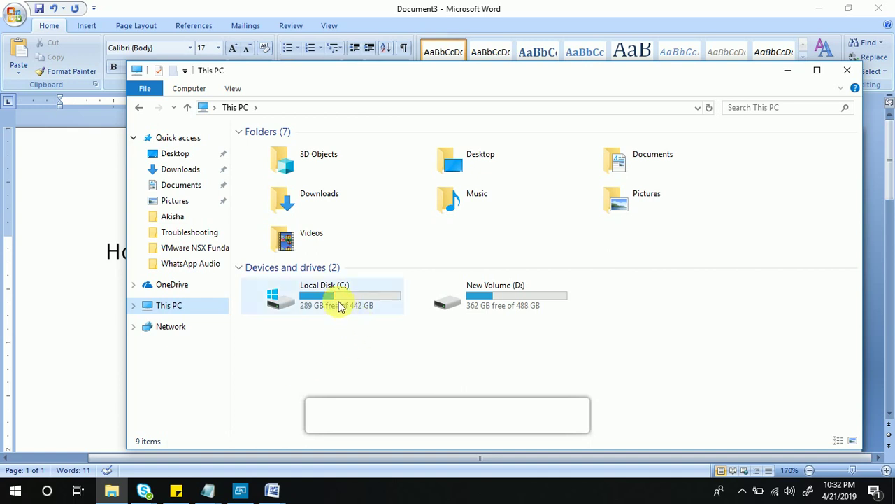
{"action": "mouse_move", "coordinate": [341, 306]}
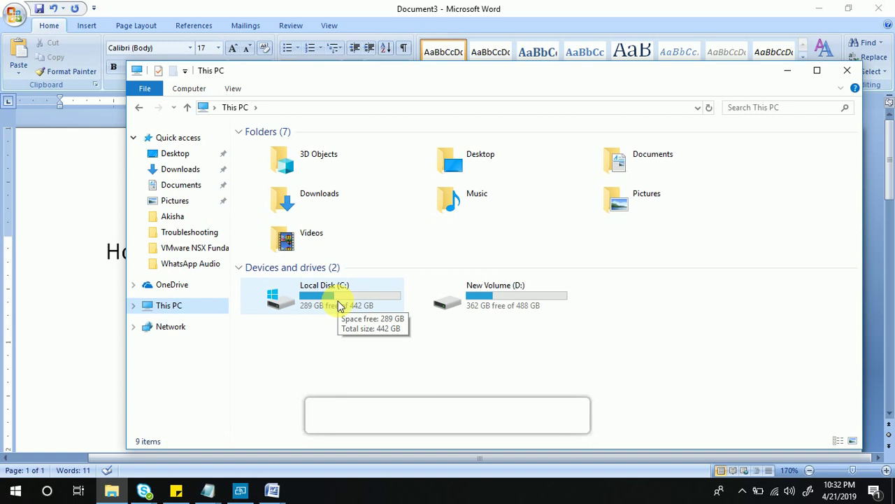
Open C:\Windows\Temp by running 'temp' and select all 11 items
{"action": "key", "text": "super+r"}
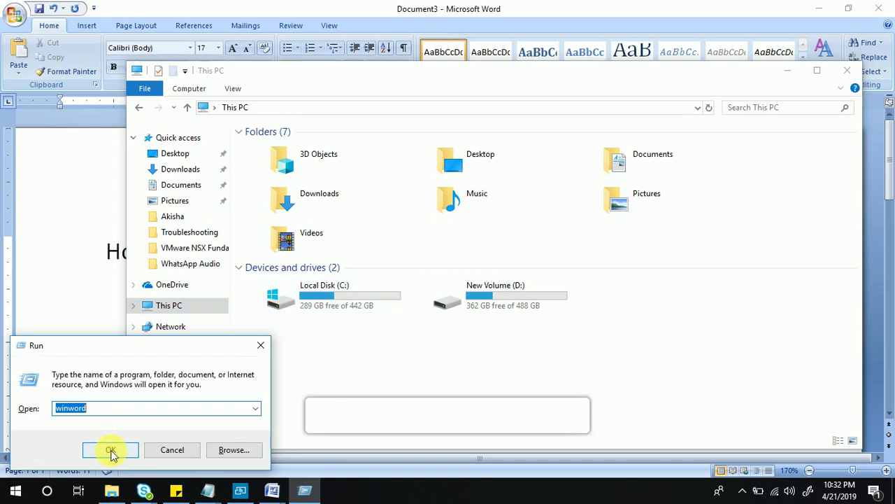
{"action": "left_click_drag", "start_coordinate": [132, 343], "coordinate": [252, 219]}
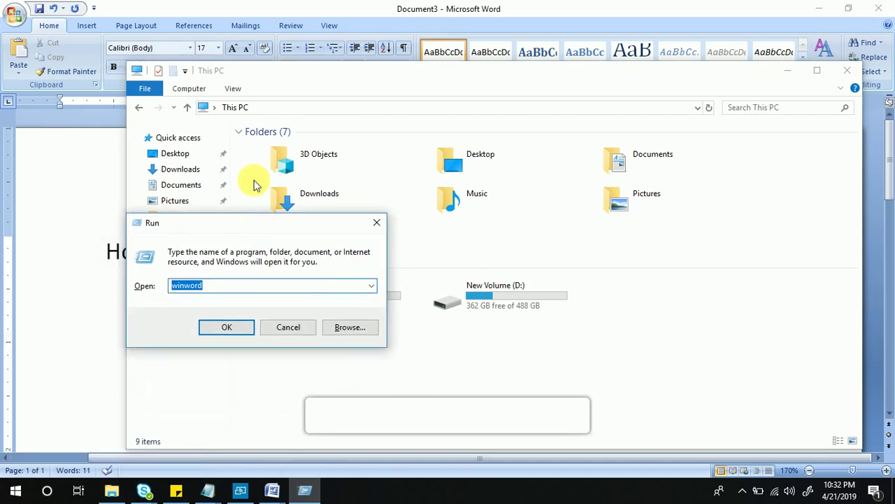
{"action": "type", "text": "temmp"}
{"action": "key", "text": "BackSpace"}
{"action": "key", "text": "BackSpace"}
{"action": "key", "text": "BackSpace"}
{"action": "key", "text": "BackSpace"}
{"action": "key", "text": "BackSpace"}
{"action": "type", "text": "temp"}
{"action": "key", "text": "Return"}
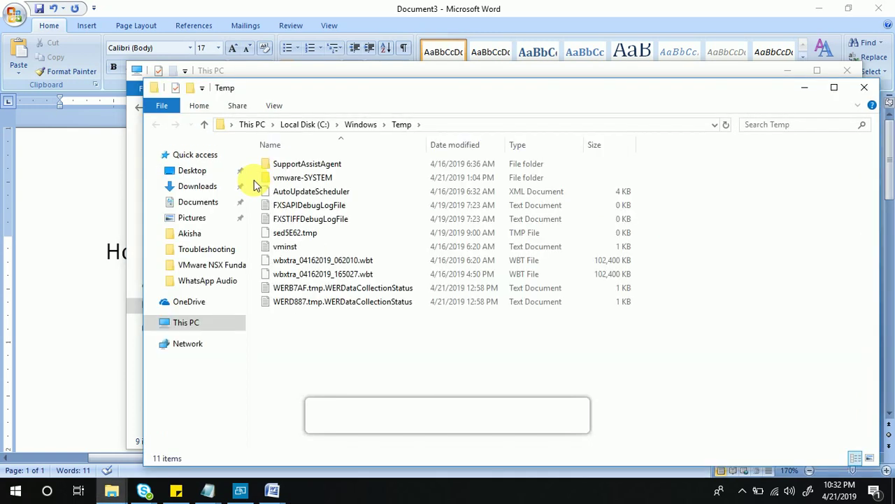
{"action": "left_click_drag", "start_coordinate": [315, 357], "coordinate": [350, 84]}
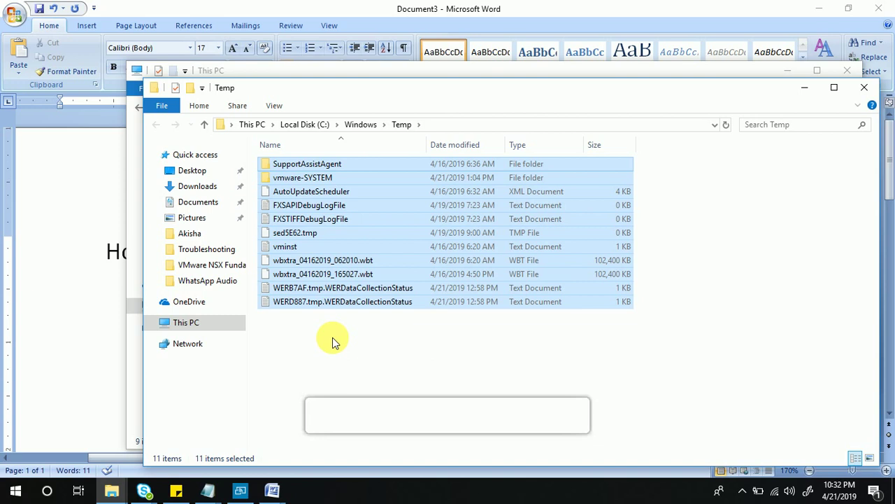
Permanently delete the Temp items with administrator permission, skipping all in-use files
{"action": "key", "text": "shift+Delete"}
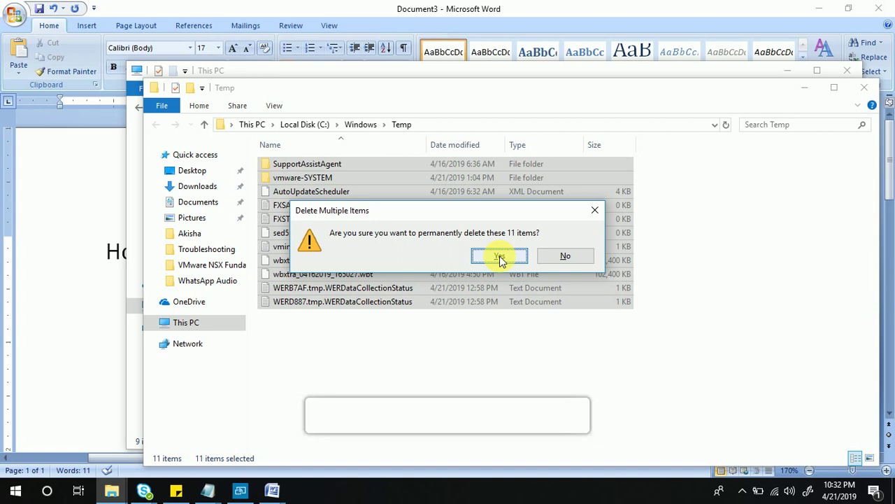
{"action": "left_click", "coordinate": [501, 257]}
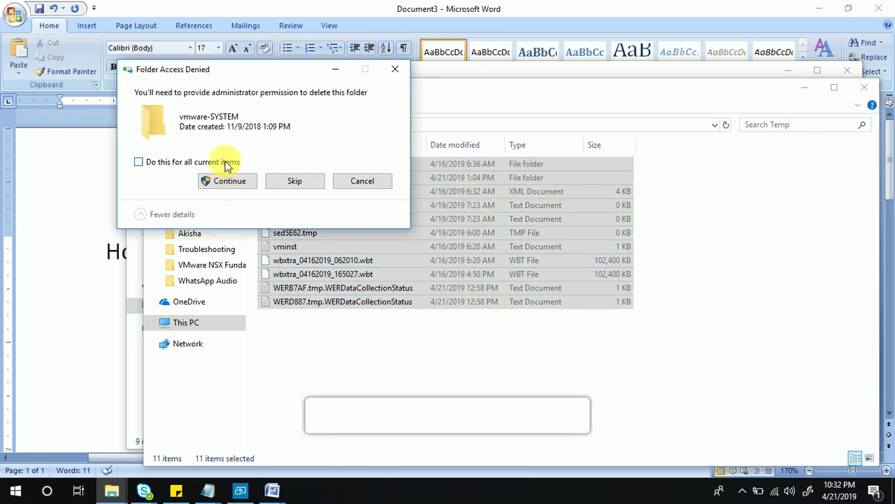
{"action": "left_click_drag", "start_coordinate": [245, 68], "coordinate": [618, 49]}
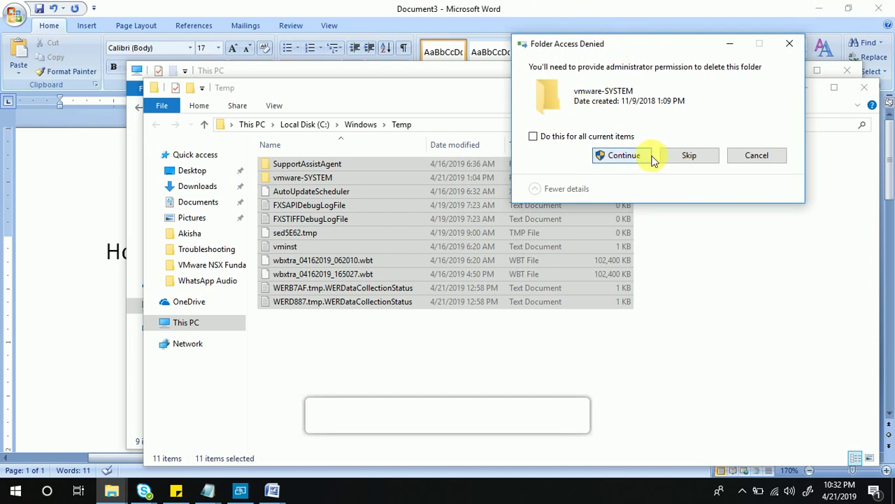
{"action": "left_click", "coordinate": [533, 135]}
{"action": "left_click", "coordinate": [616, 158]}
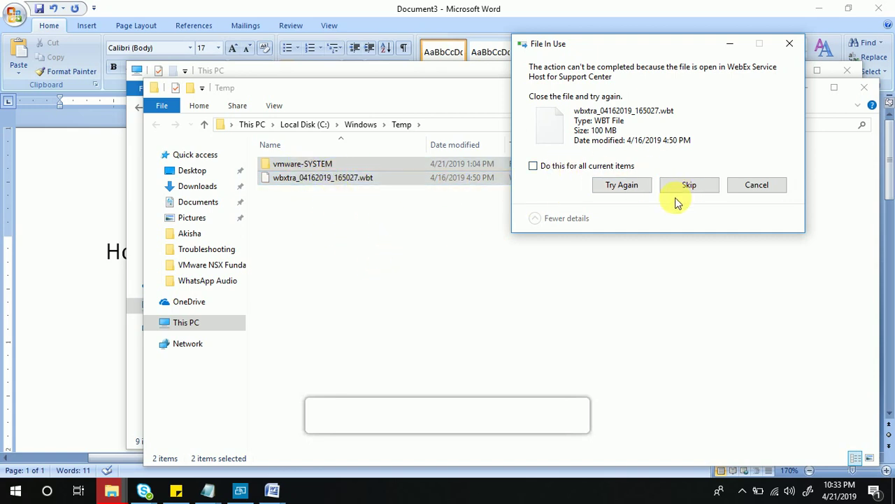
{"action": "left_click", "coordinate": [559, 168]}
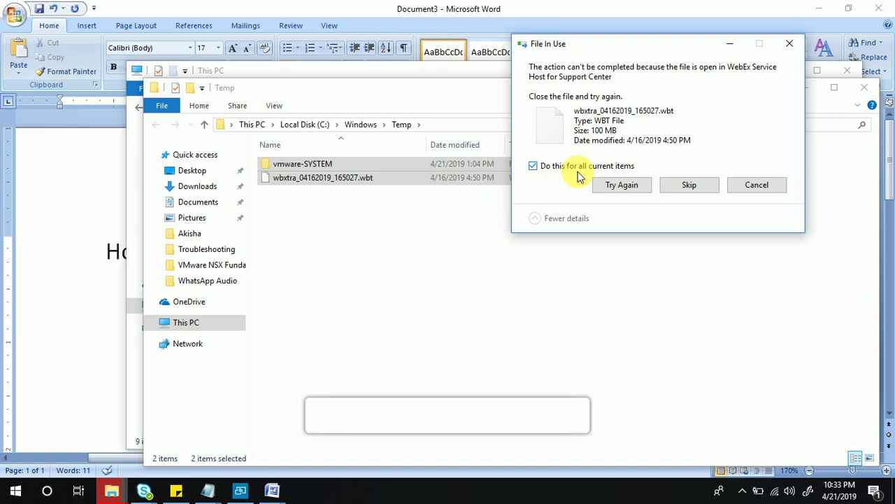
{"action": "left_click", "coordinate": [689, 185]}
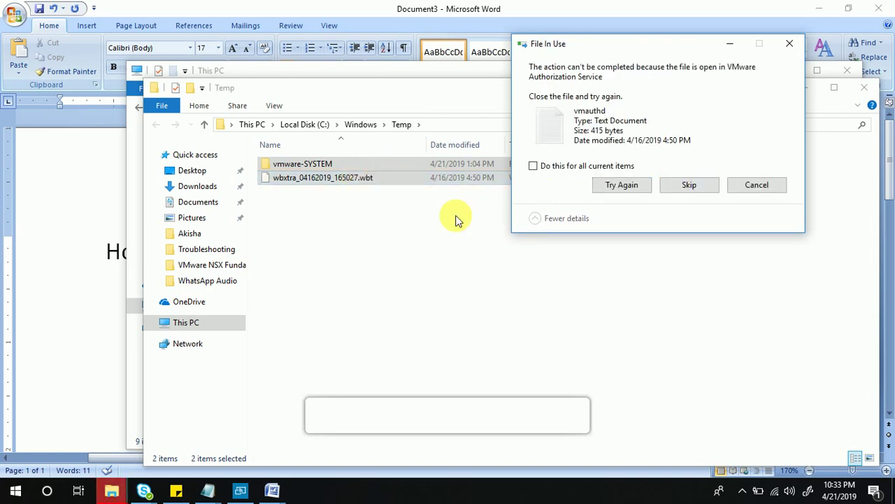
{"action": "left_click", "coordinate": [622, 168]}
{"action": "left_click", "coordinate": [702, 188]}
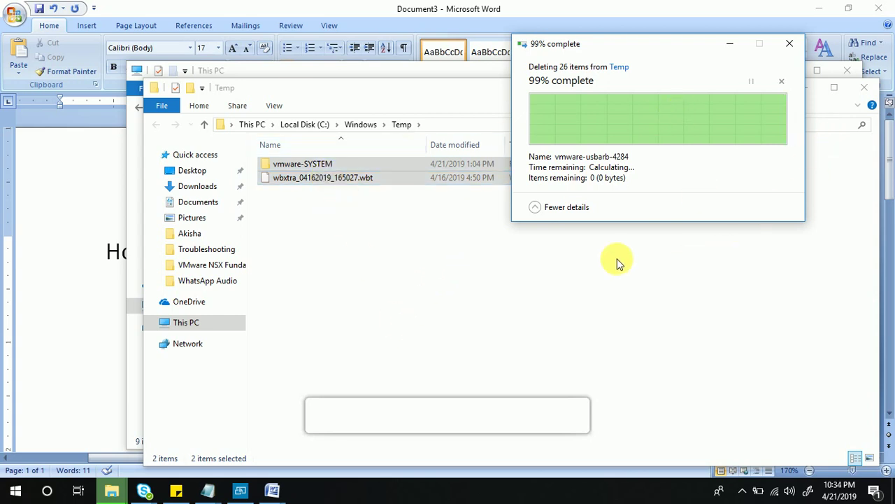
Review the two leftover items and close the Temp window
{"action": "left_click", "coordinate": [450, 245]}
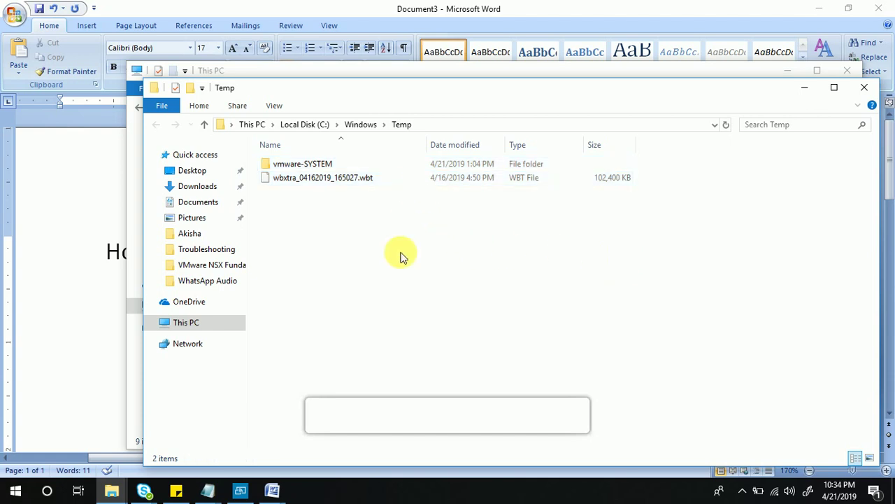
{"action": "left_click_drag", "start_coordinate": [399, 250], "coordinate": [400, 163]}
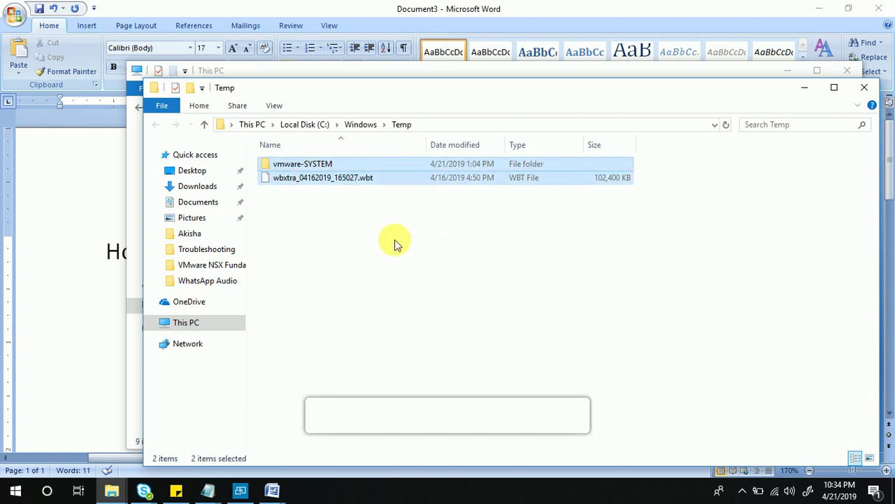
{"action": "left_click", "coordinate": [427, 282]}
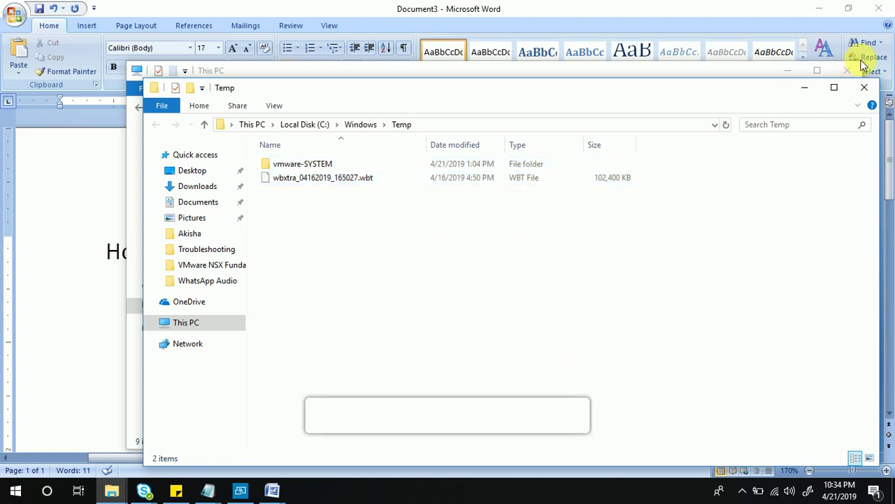
{"action": "left_click", "coordinate": [864, 87]}
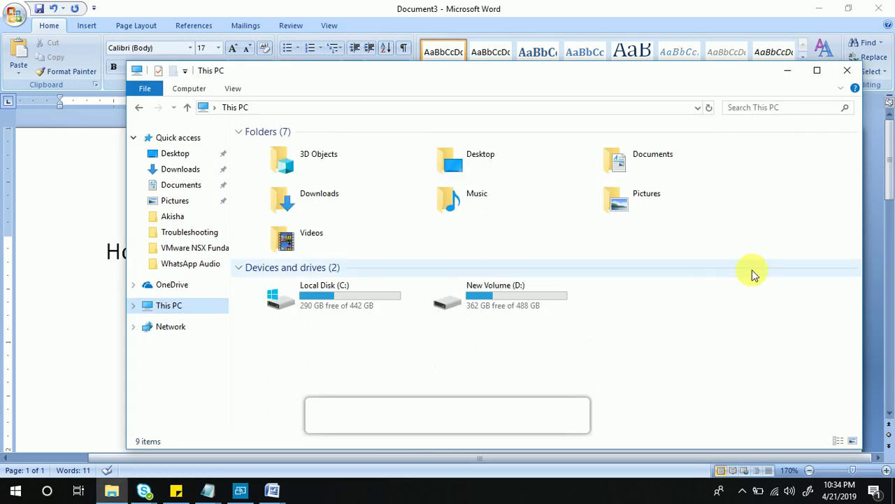
Run %temp% to open the user's AppData\Local\Temp folder with its 53 items
{"action": "key", "text": "super+r"}
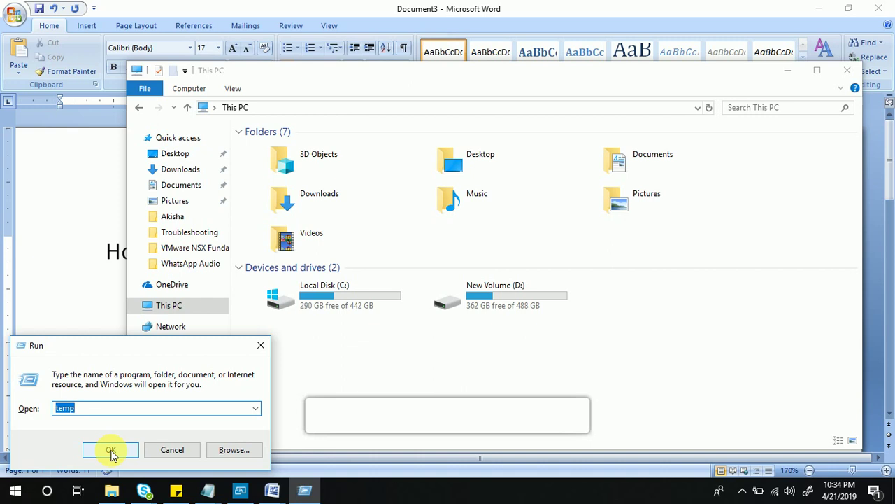
{"action": "type", "text": "temp"}
{"action": "key", "text": "Left"}
{"action": "key", "text": "Left"}
{"action": "key", "text": "Left"}
{"action": "key", "text": "BackSpace"}
{"action": "key", "text": "Delete"}
{"action": "key", "text": "Delete"}
{"action": "key", "text": "Delete"}
{"action": "type", "text": "%"}
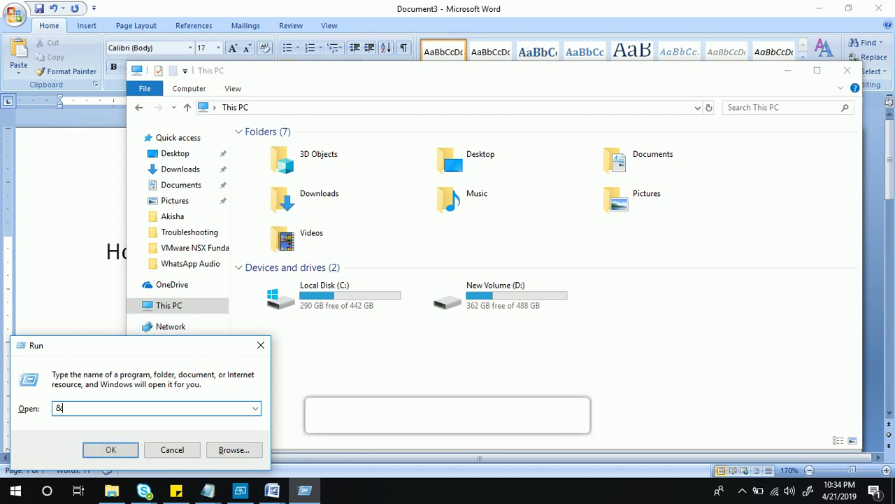
{"action": "key", "text": "BackSpace"}
{"action": "type", "text": "%"}
{"action": "key", "text": "BackSpace"}
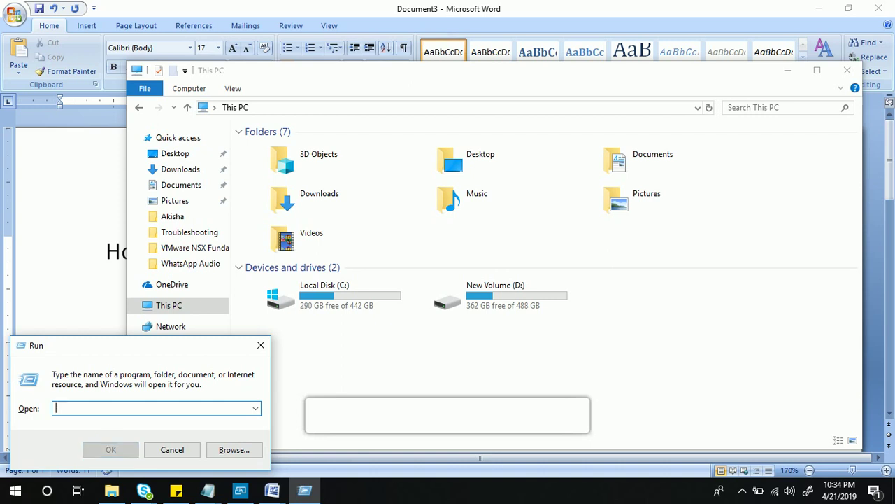
{"action": "type", "text": "%"}
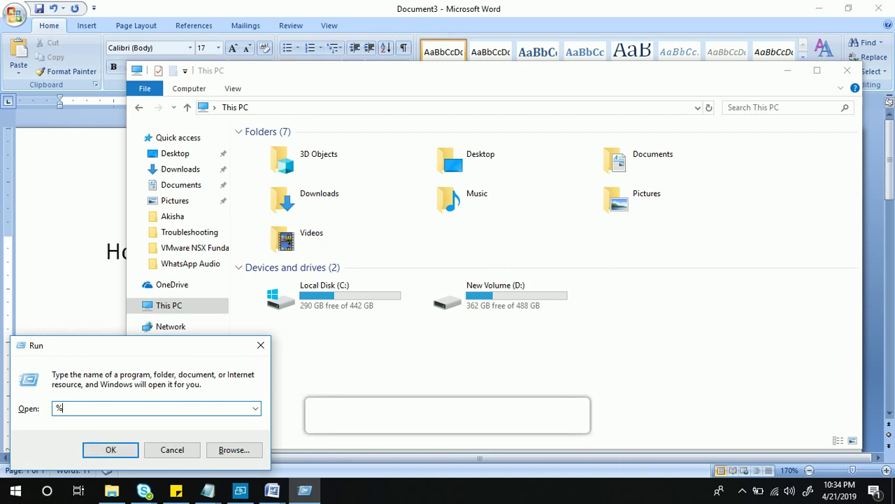
{"action": "type", "text": "temp%"}
{"action": "left_click", "coordinate": [111, 449]}
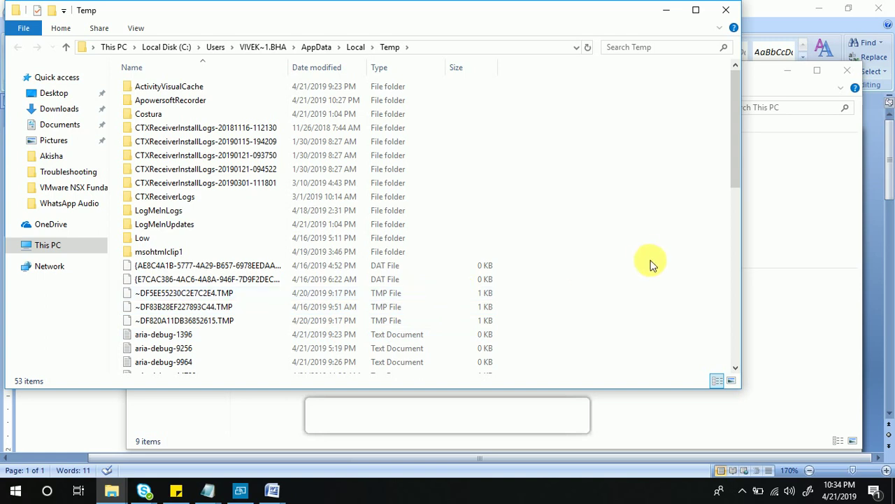
Permanently delete all 53 items, skipping files in use, and close the Temp window
{"action": "key", "text": "ctrl+a"}
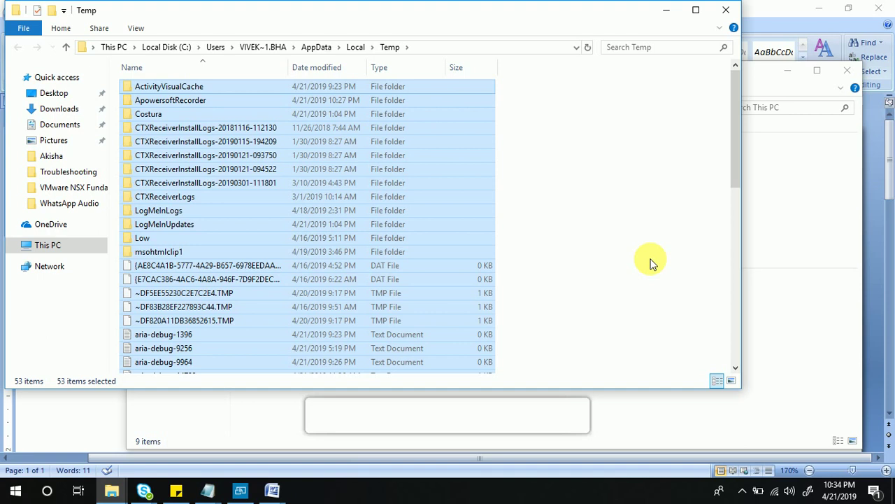
{"action": "key", "text": "shift+Delete"}
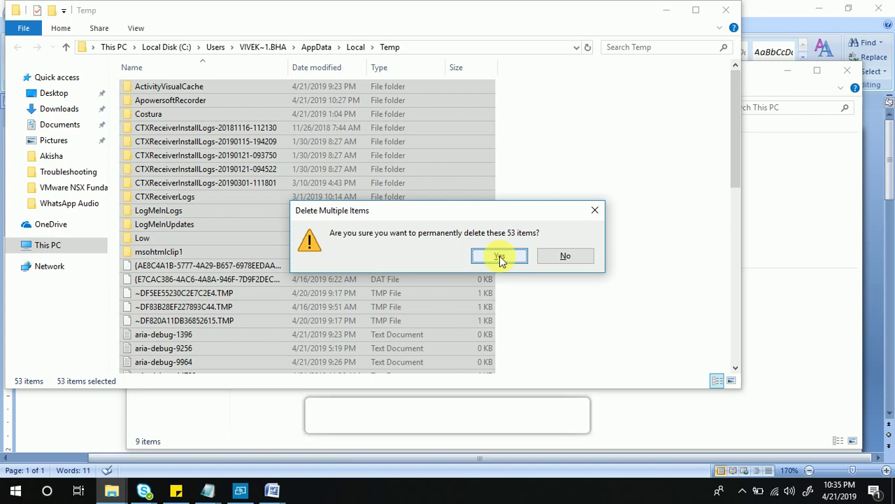
{"action": "left_click", "coordinate": [499, 257]}
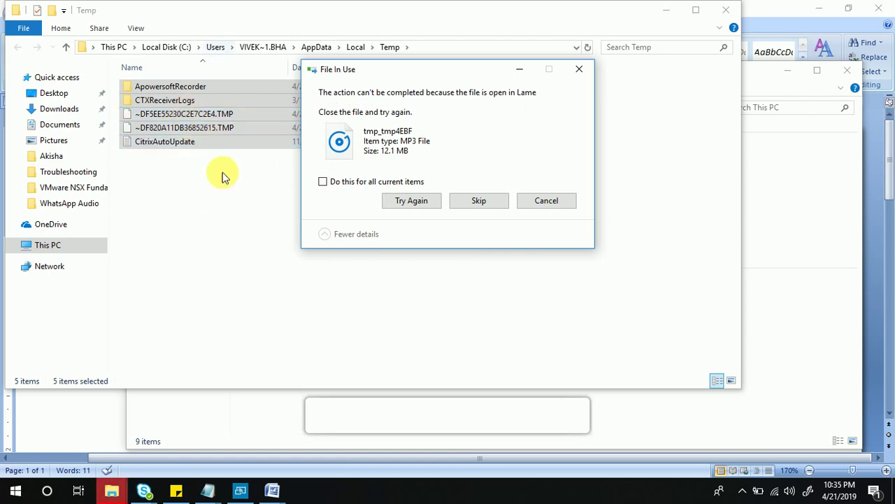
{"action": "left_click", "coordinate": [394, 184]}
{"action": "left_click", "coordinate": [483, 203]}
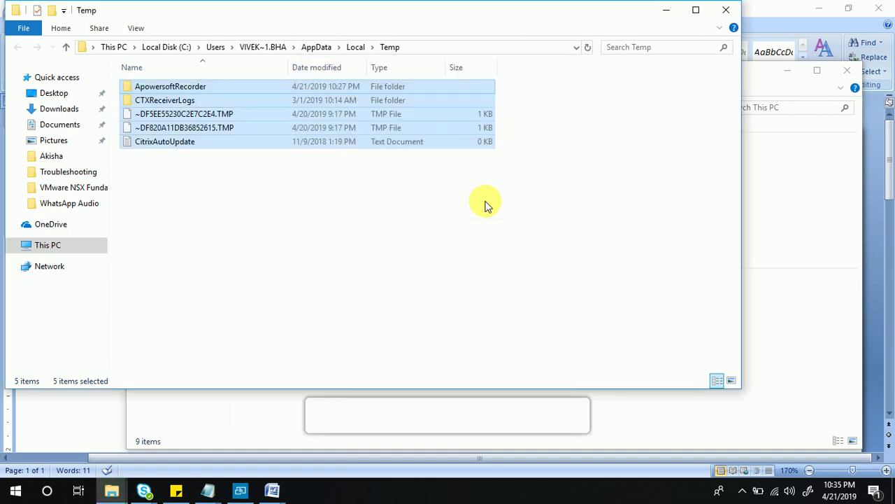
{"action": "left_click", "coordinate": [727, 11]}
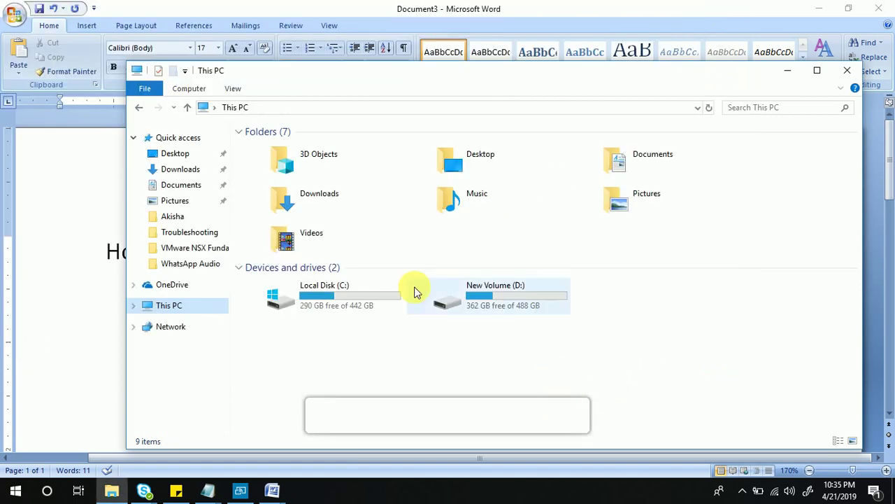
Go from Local Disk (C:) into Windows and open SoftwareDistribution
{"action": "left_click", "coordinate": [339, 294]}
{"action": "double_click", "coordinate": [339, 294]}
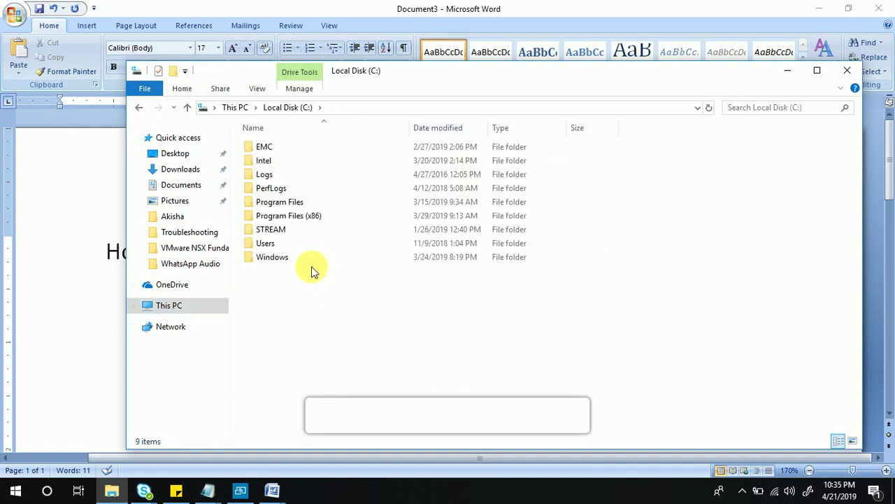
{"action": "double_click", "coordinate": [291, 259]}
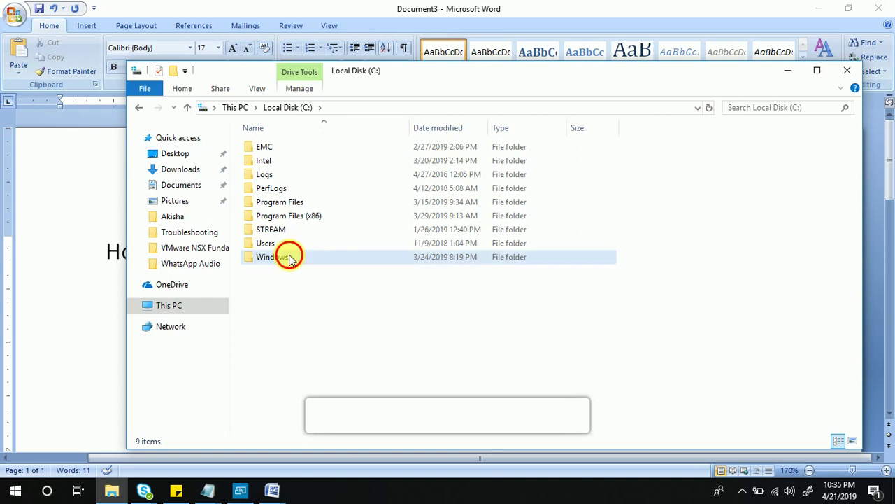
{"action": "left_click", "coordinate": [298, 108]}
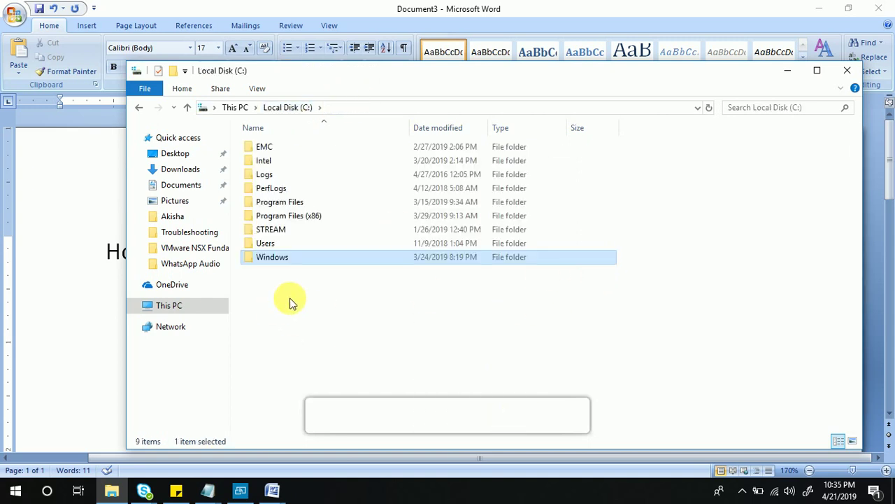
{"action": "mouse_move", "coordinate": [271, 261]}
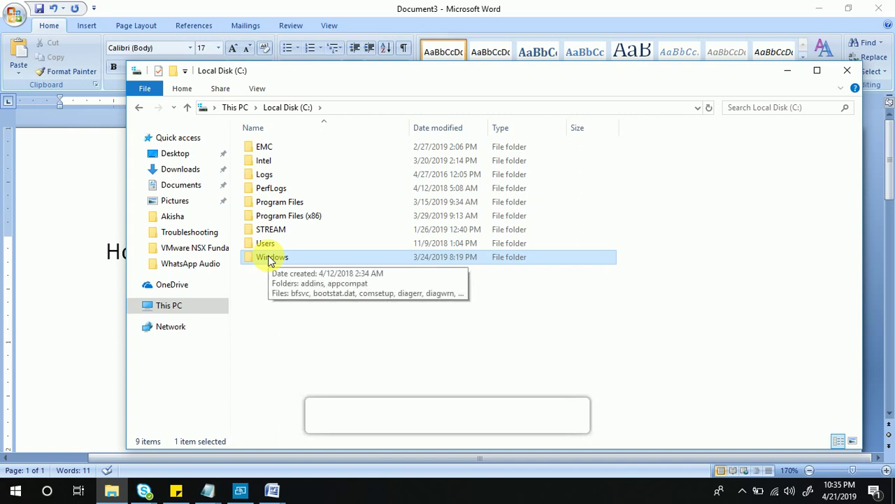
{"action": "double_click", "coordinate": [270, 259]}
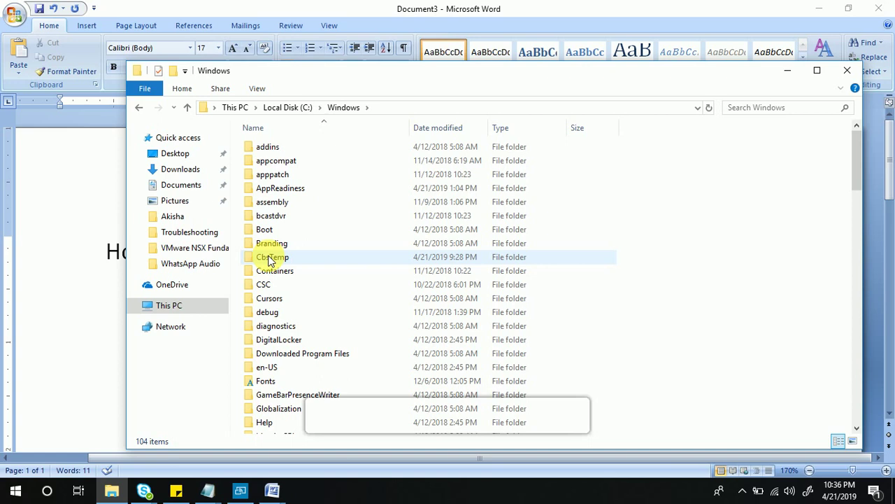
{"action": "type", "text": "so"}
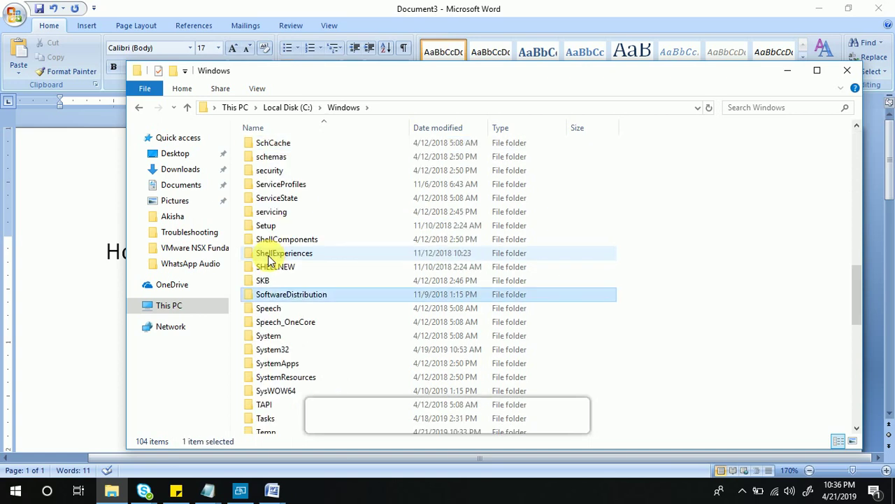
{"action": "type", "text": "t"}
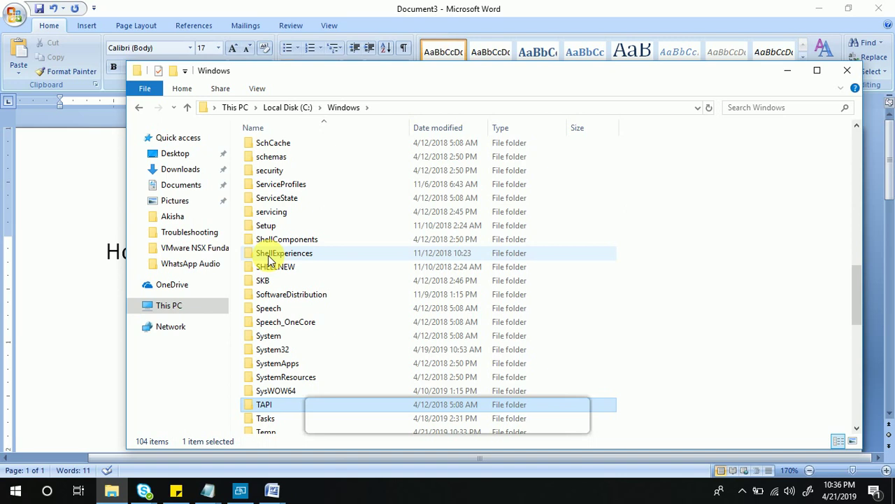
{"action": "left_click", "coordinate": [292, 295]}
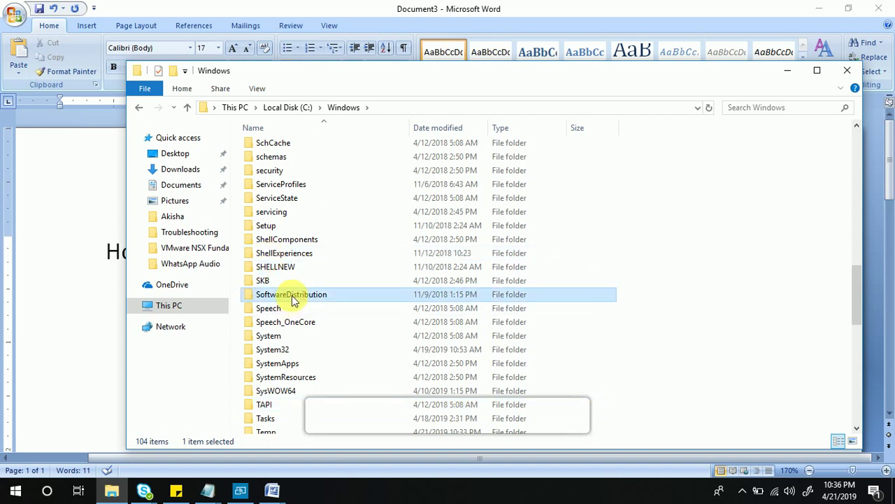
{"action": "double_click", "coordinate": [292, 295]}
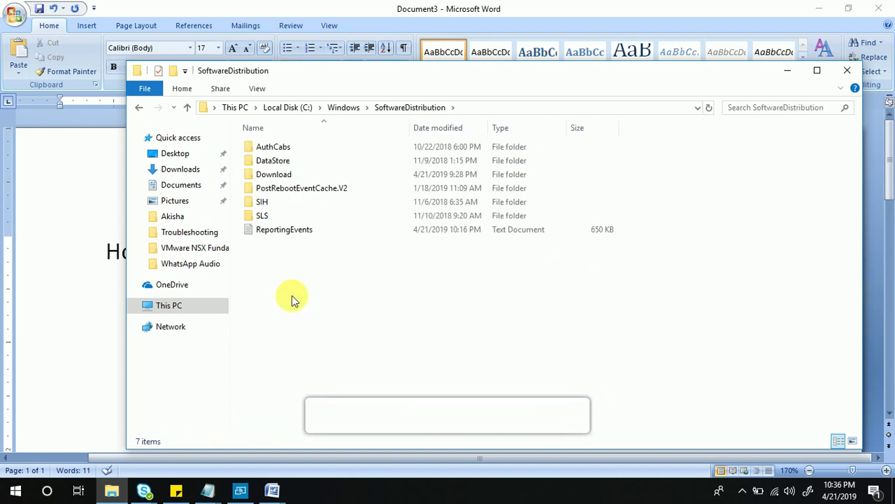
Open the Download folder, select all 35 items and permanently delete them
{"action": "double_click", "coordinate": [284, 175]}
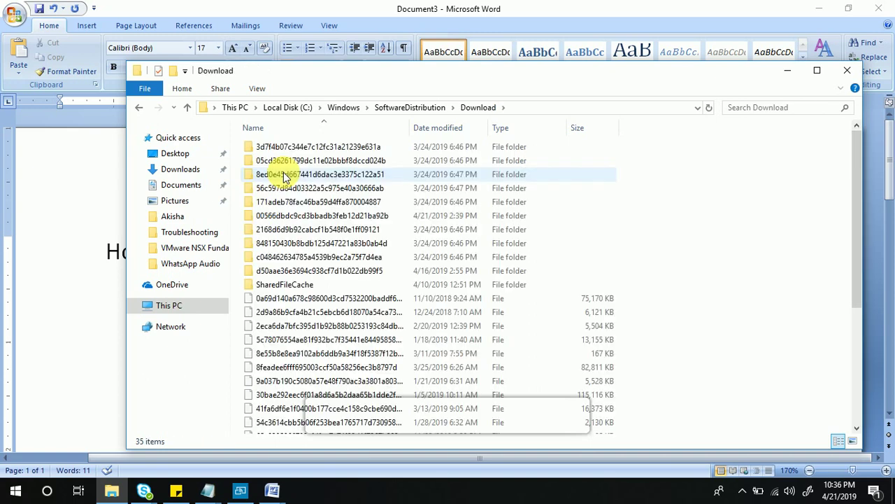
{"action": "left_click_drag", "start_coordinate": [775, 187], "coordinate": [385, 367]}
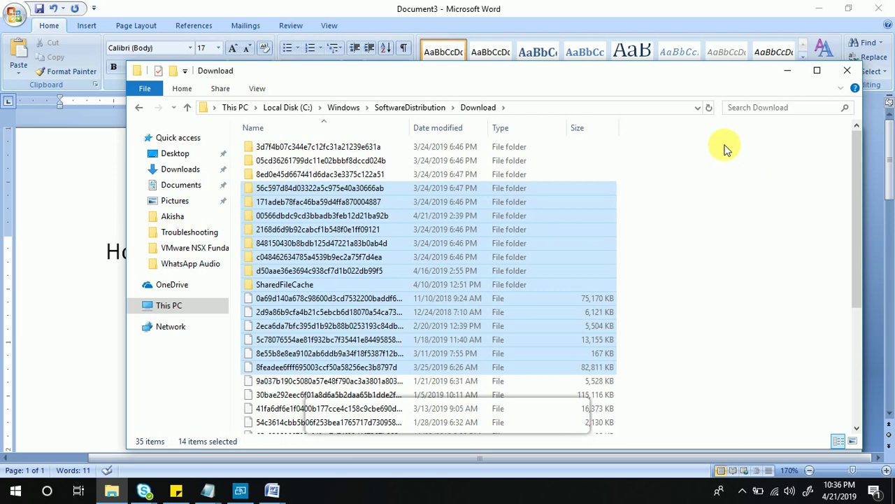
{"action": "left_click_drag", "start_coordinate": [725, 145], "coordinate": [334, 461]}
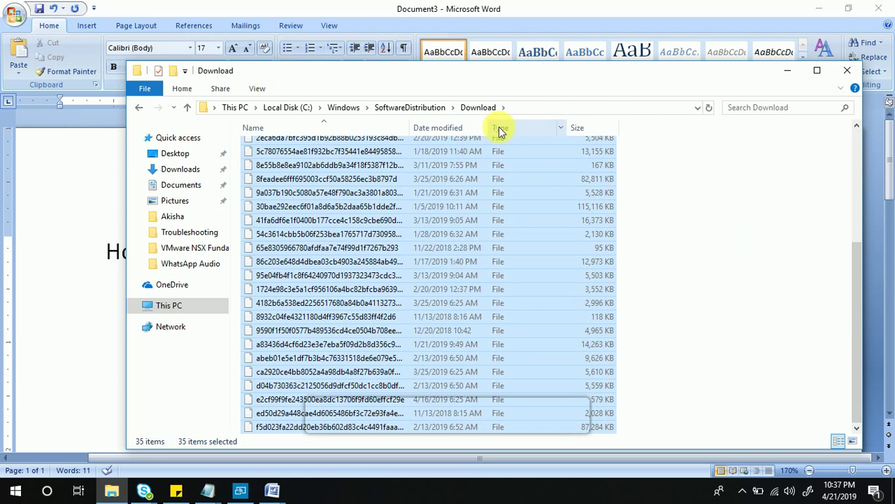
{"action": "left_click_drag", "start_coordinate": [413, 127], "coordinate": [566, 145]}
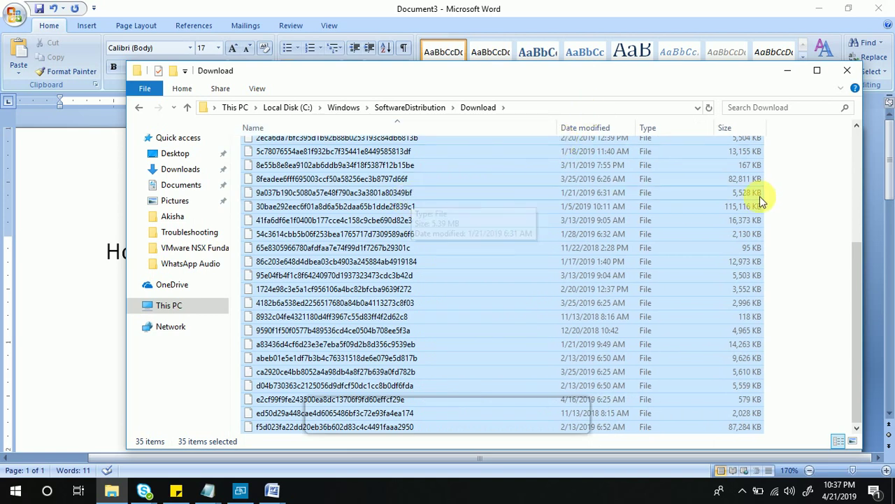
{"action": "left_click", "coordinate": [801, 182]}
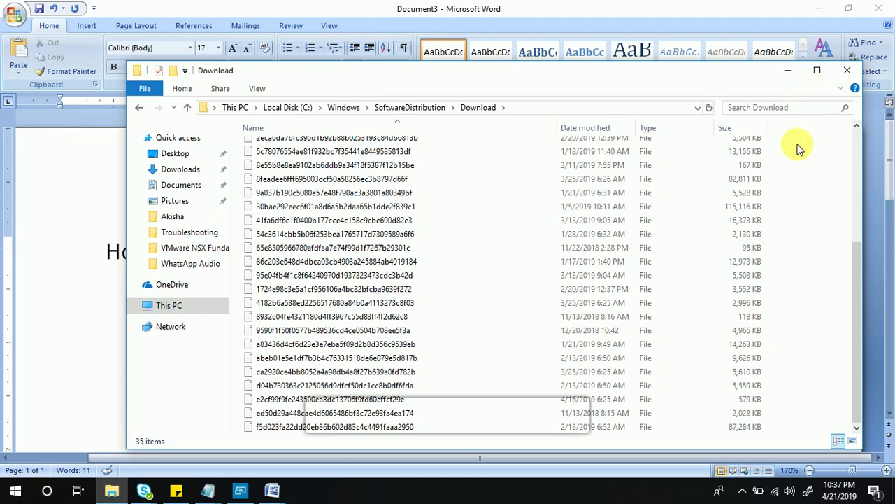
{"action": "key", "text": "ctrl+a"}
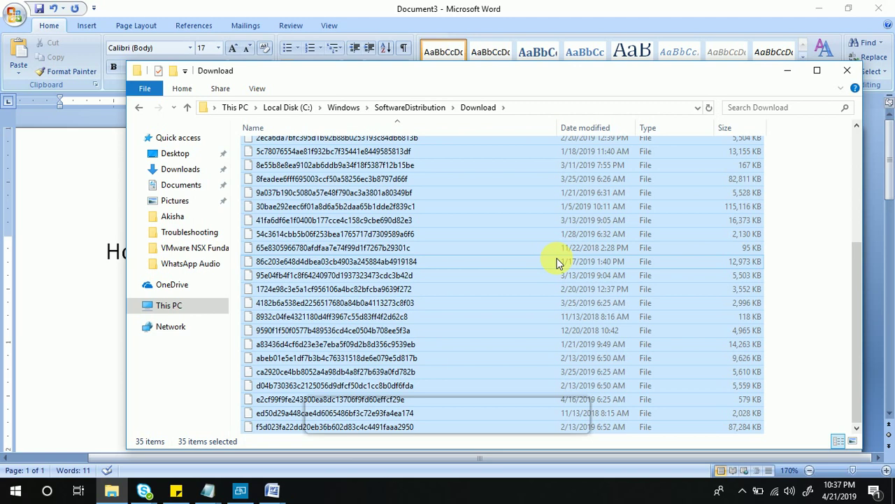
{"action": "key", "text": "shift+Delete"}
{"action": "left_click", "coordinate": [499, 257]}
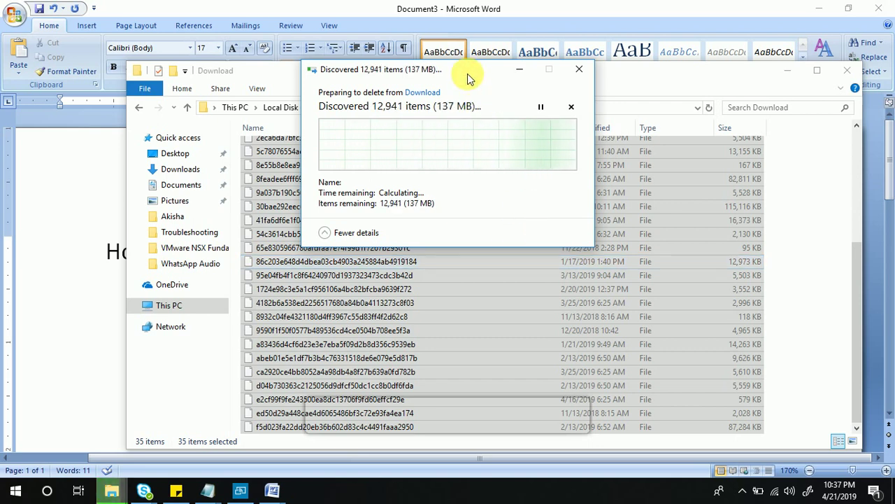
Move the deletion progress window aside and launch services.msc from Run
{"action": "left_click_drag", "start_coordinate": [465, 71], "coordinate": [268, 10]}
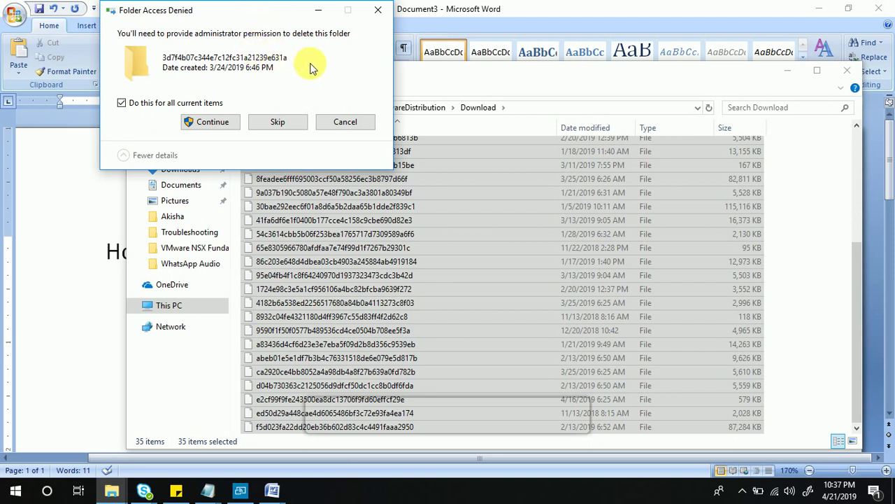
{"action": "key", "text": "super+r"}
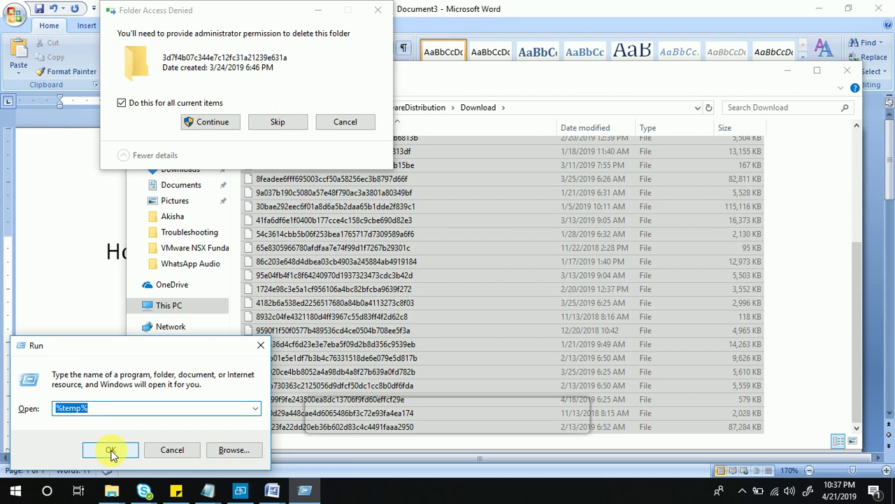
{"action": "type", "text": "ser"}
{"action": "left_click", "coordinate": [79, 421]}
{"action": "left_click", "coordinate": [110, 450]}
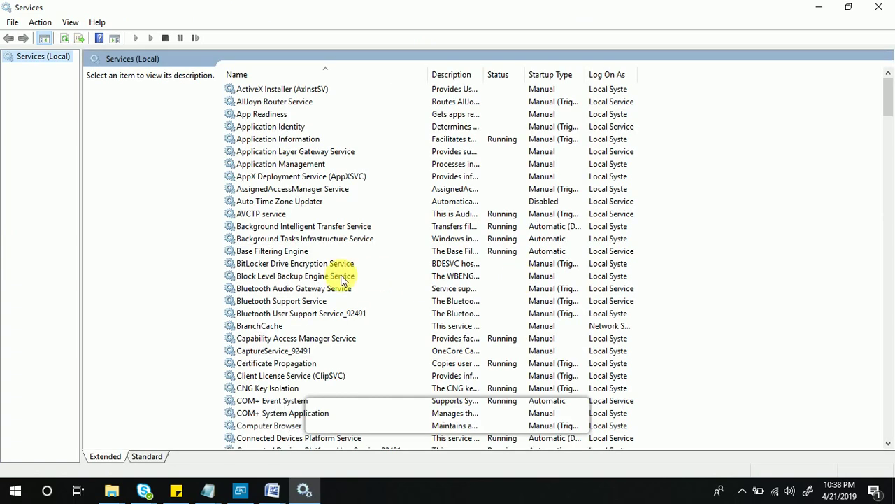
Find Windows Update in Services and confirm it is stopped, with Start available
{"action": "left_click", "coordinate": [323, 277]}
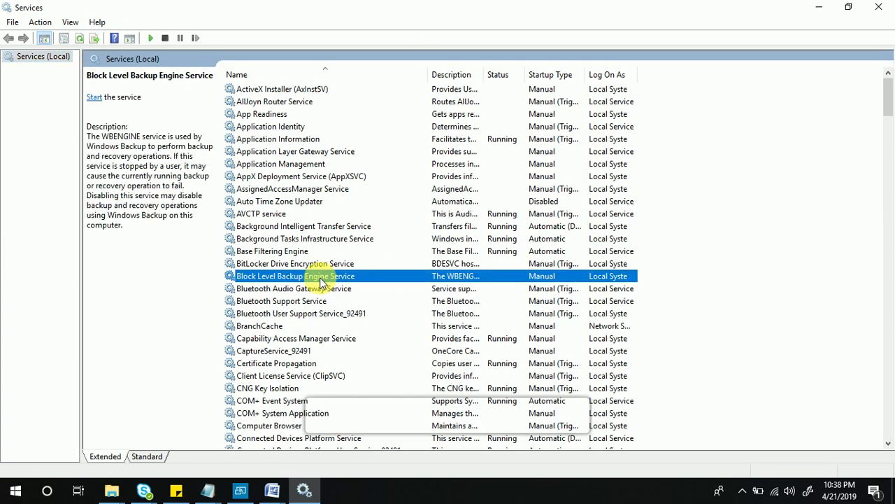
{"action": "type", "text": "wo"}
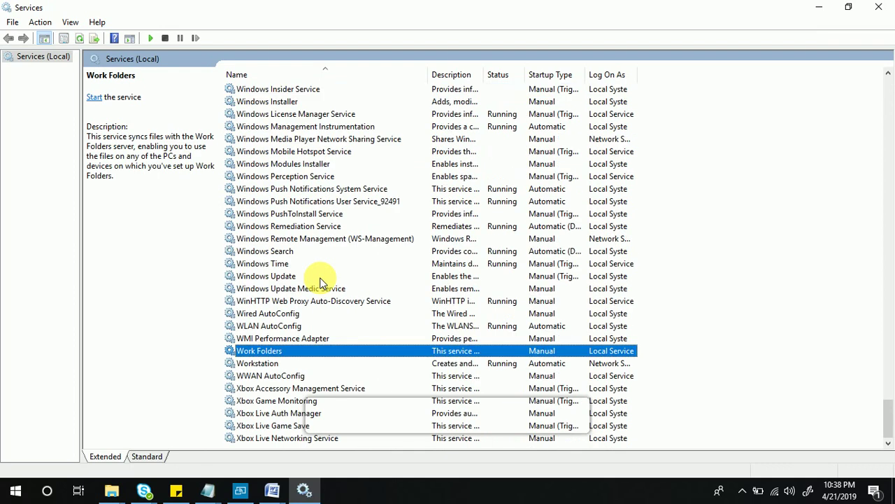
{"action": "scroll", "coordinate": [314, 280], "scroll_direction": "up", "scroll_amount": 4}
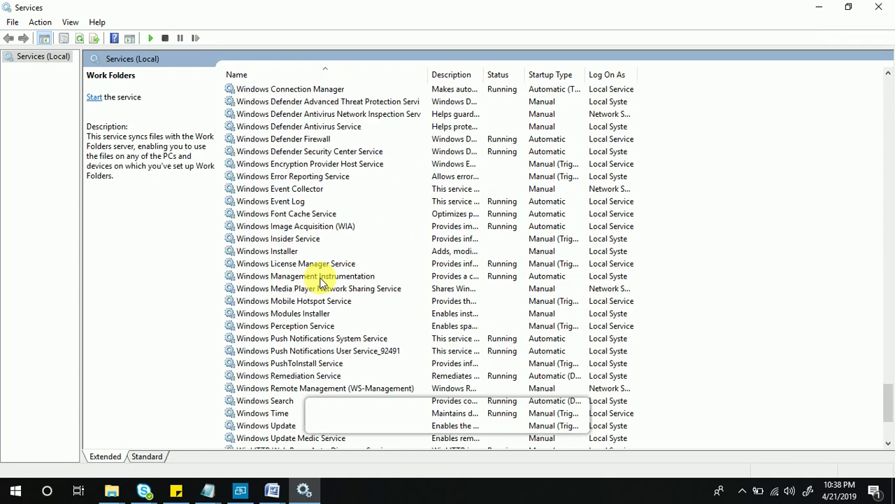
{"action": "scroll", "coordinate": [310, 280], "scroll_direction": "down", "scroll_amount": 2}
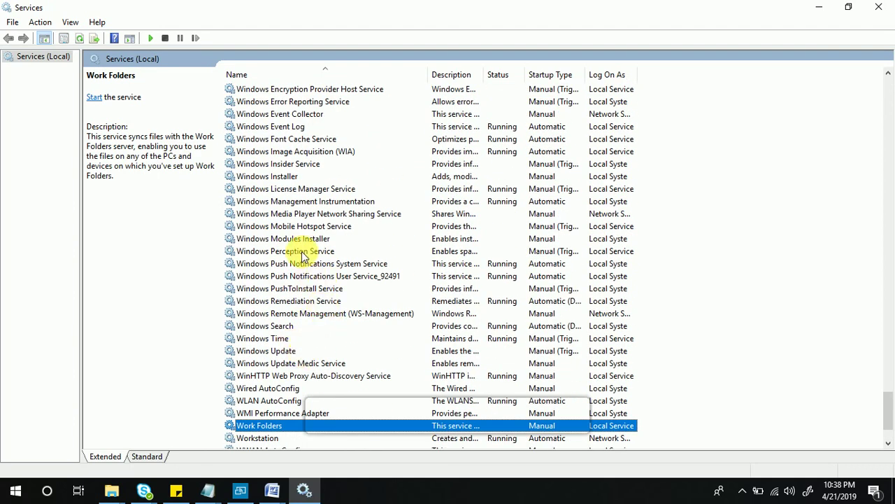
{"action": "left_click", "coordinate": [278, 352]}
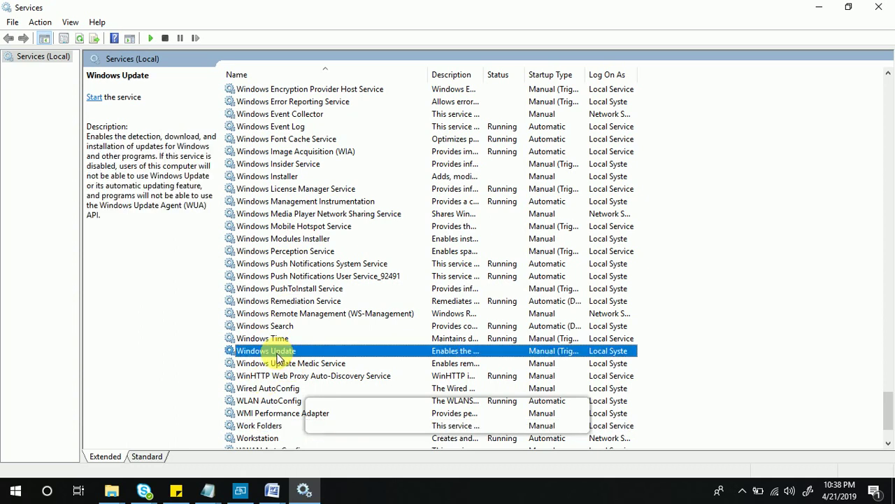
{"action": "right_click", "coordinate": [278, 358]}
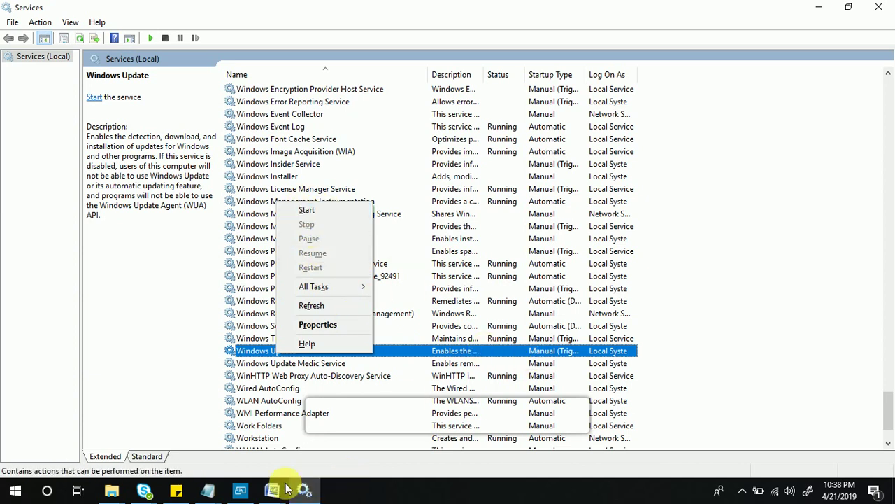
{"action": "left_click", "coordinate": [112, 491]}
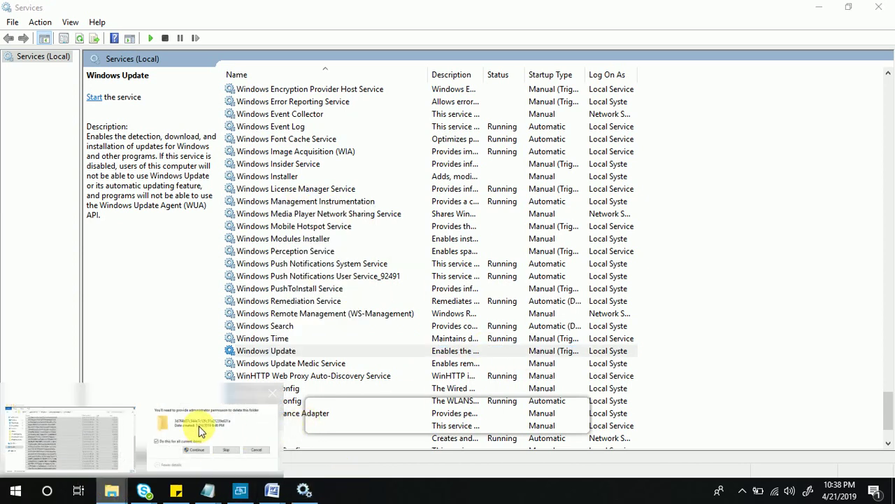
Continue the Download deletion from the Folder Access Denied prompt with administrator permission
{"action": "left_click", "coordinate": [200, 428]}
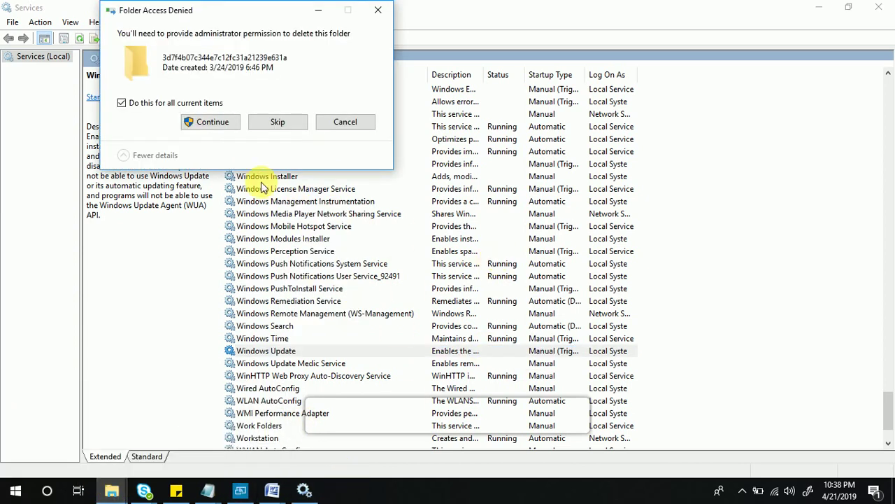
{"action": "left_click", "coordinate": [202, 123]}
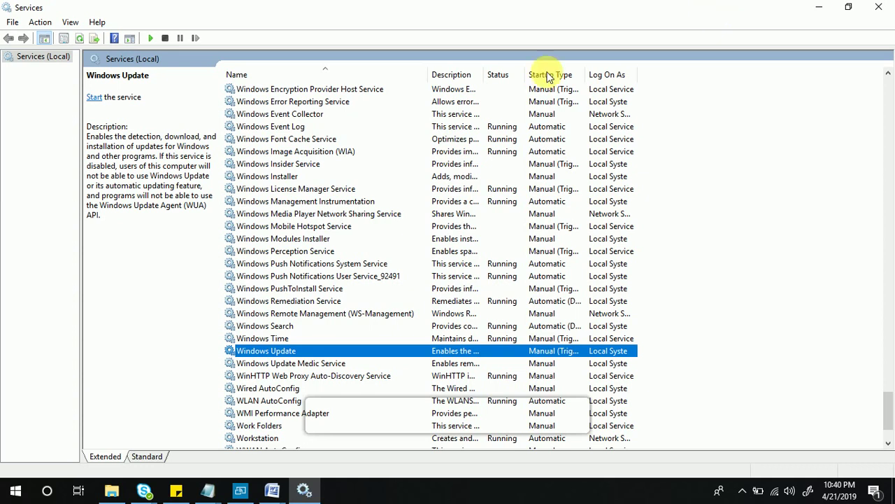
Minimize the Services window and bring File Explorer back to the front
{"action": "left_click", "coordinate": [820, 7]}
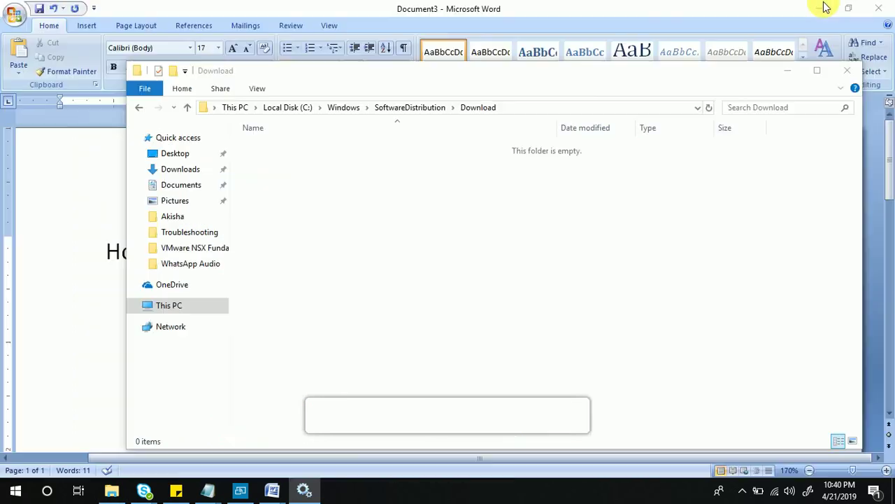
{"action": "left_click", "coordinate": [667, 18]}
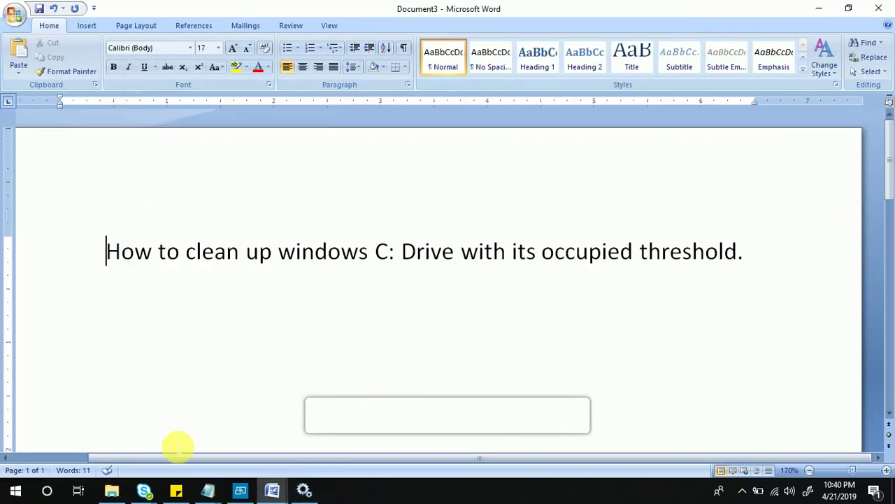
{"action": "key", "text": "super"}
{"action": "key", "text": "super+r"}
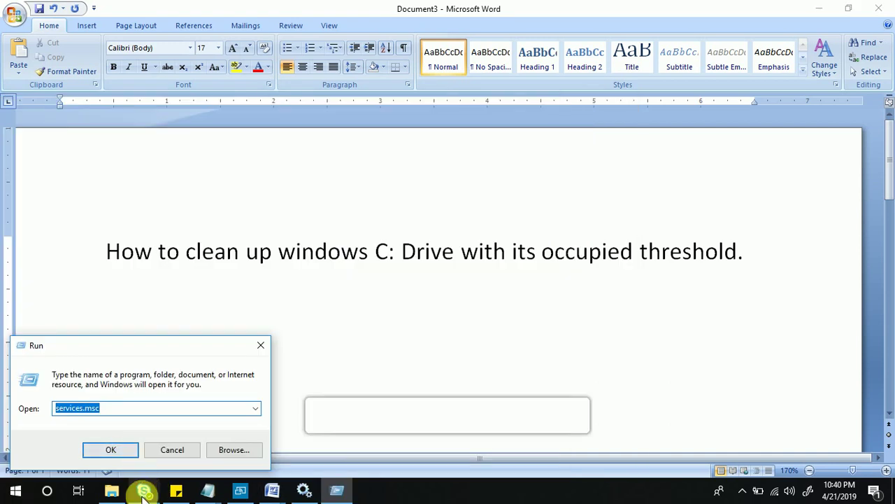
{"action": "left_click", "coordinate": [112, 492]}
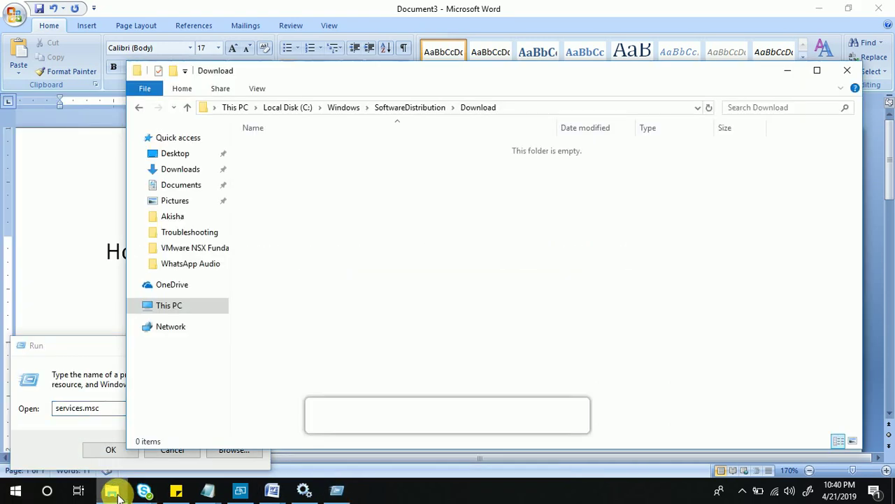
In Folder Options' View settings, choose to show hidden files, folders and drives
{"action": "left_click", "coordinate": [258, 89]}
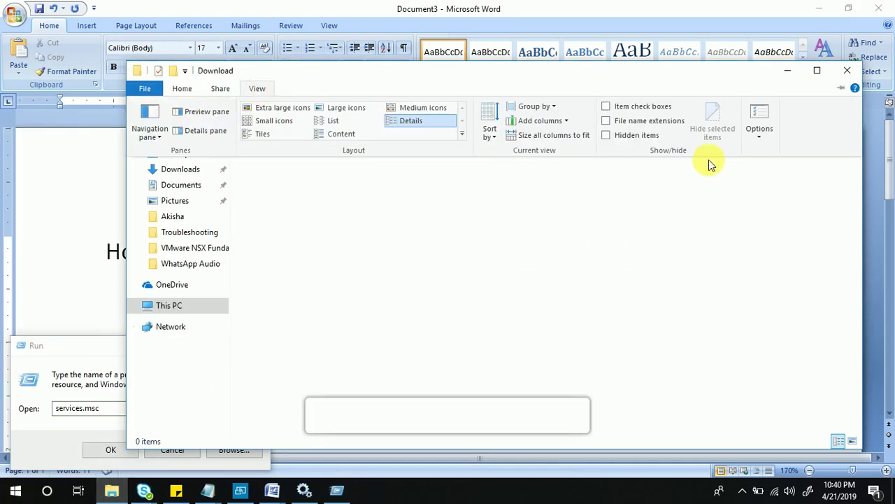
{"action": "left_click", "coordinate": [758, 138]}
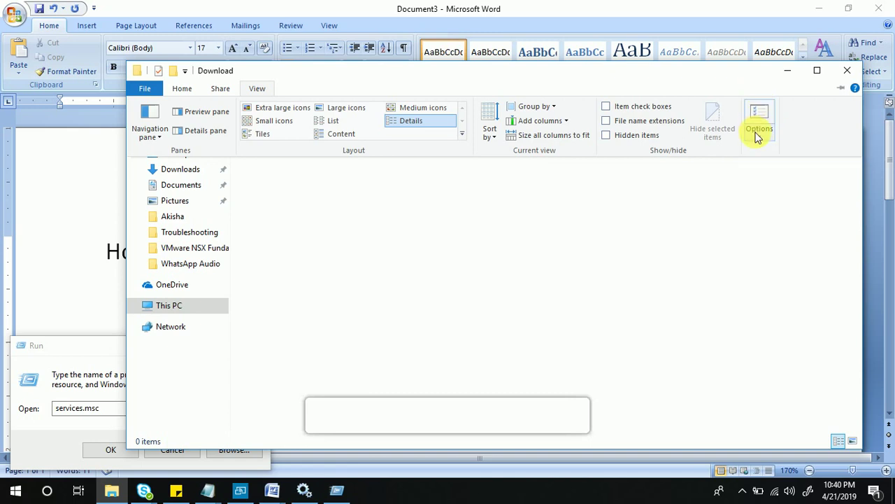
{"action": "left_click", "coordinate": [764, 123]}
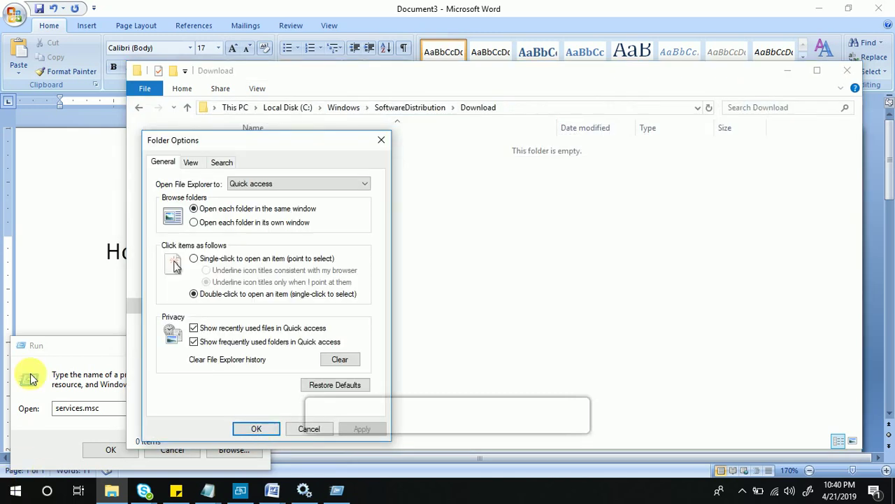
{"action": "left_click", "coordinate": [198, 166]}
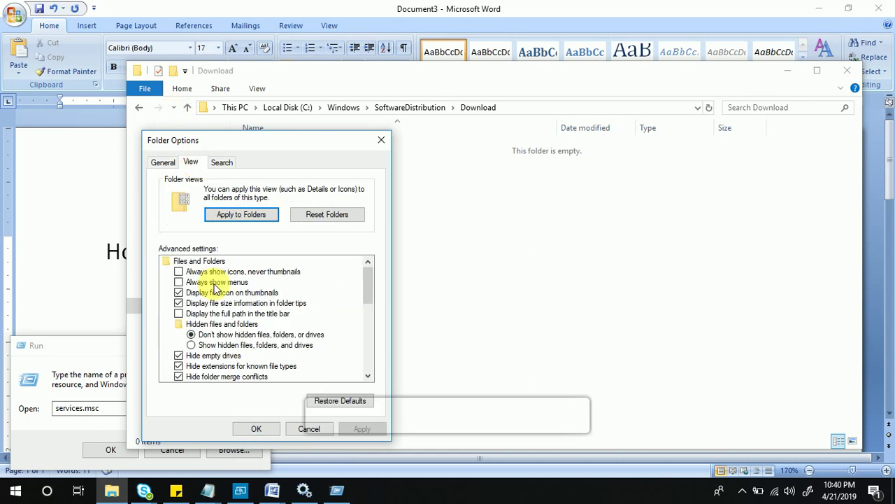
{"action": "left_click", "coordinate": [213, 346]}
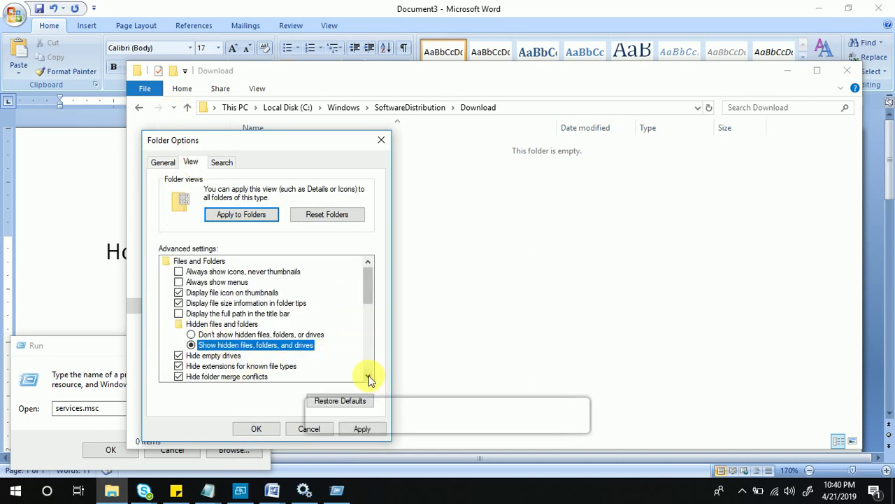
{"action": "scroll", "coordinate": [369, 379], "scroll_direction": "down", "scroll_amount": 3}
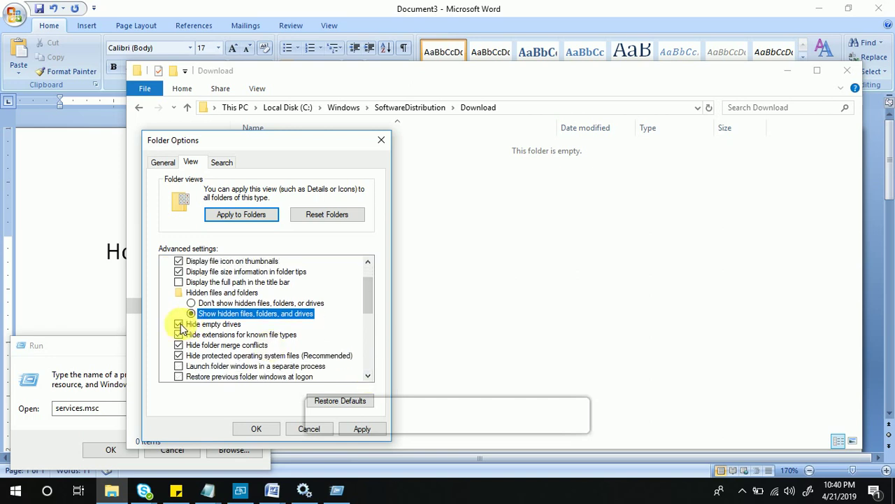
Unhide empty drives, file extensions, merge conflicts and protected system files, then go to This PC
{"action": "left_click", "coordinate": [178, 324]}
{"action": "left_click", "coordinate": [178, 335]}
{"action": "left_click", "coordinate": [179, 345]}
{"action": "left_click", "coordinate": [179, 356]}
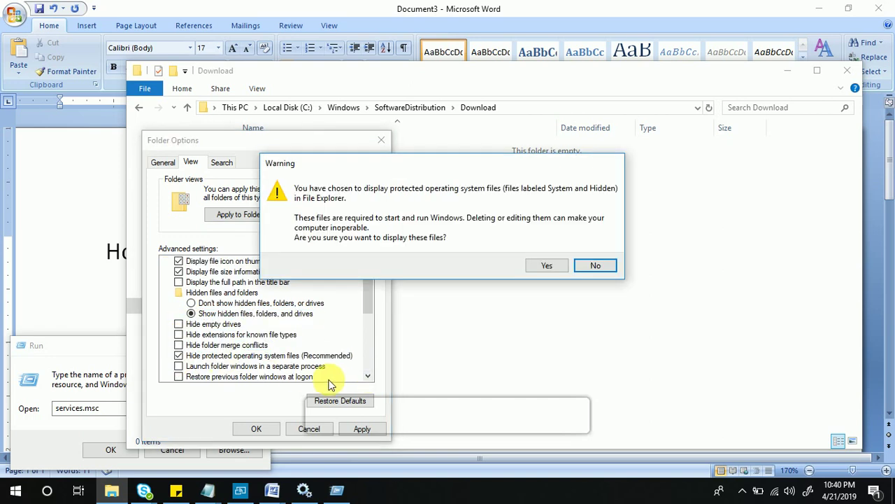
{"action": "left_click", "coordinate": [549, 266]}
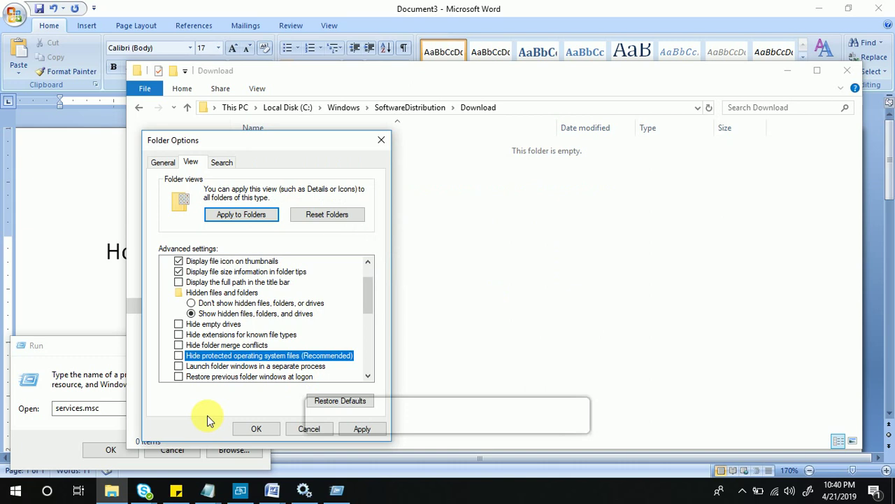
{"action": "left_click", "coordinate": [368, 429]}
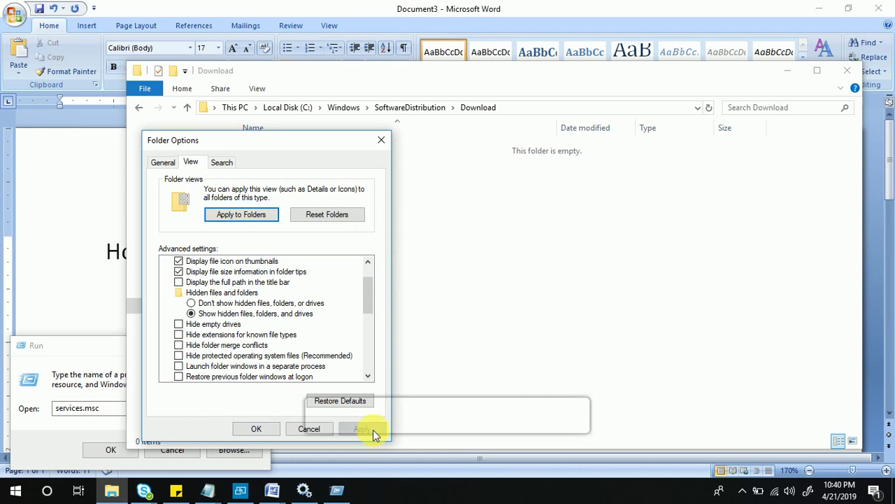
{"action": "left_click", "coordinate": [256, 428]}
{"action": "left_click", "coordinate": [167, 305]}
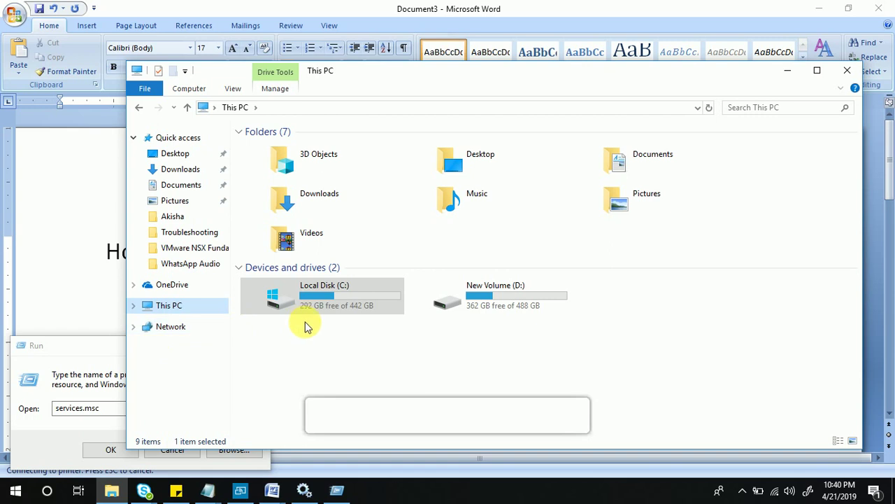
Open C:\$Recycle.Bin and select all four folders inside it
{"action": "double_click", "coordinate": [367, 303]}
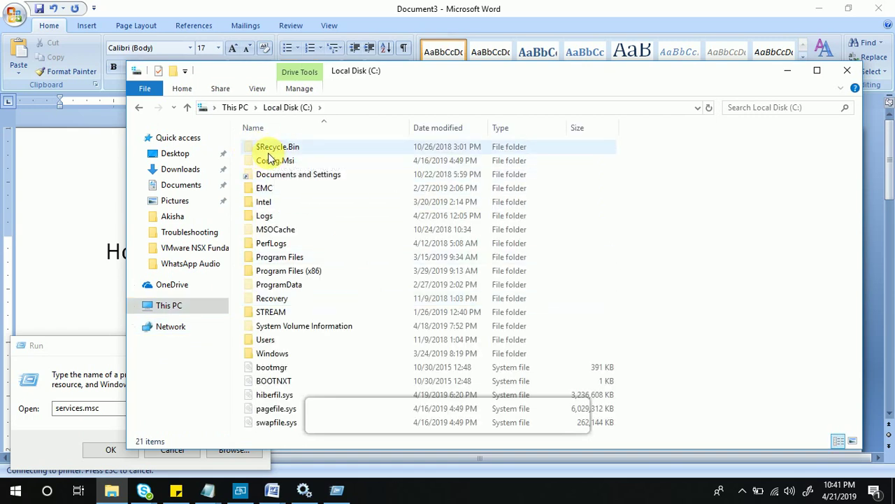
{"action": "double_click", "coordinate": [273, 148]}
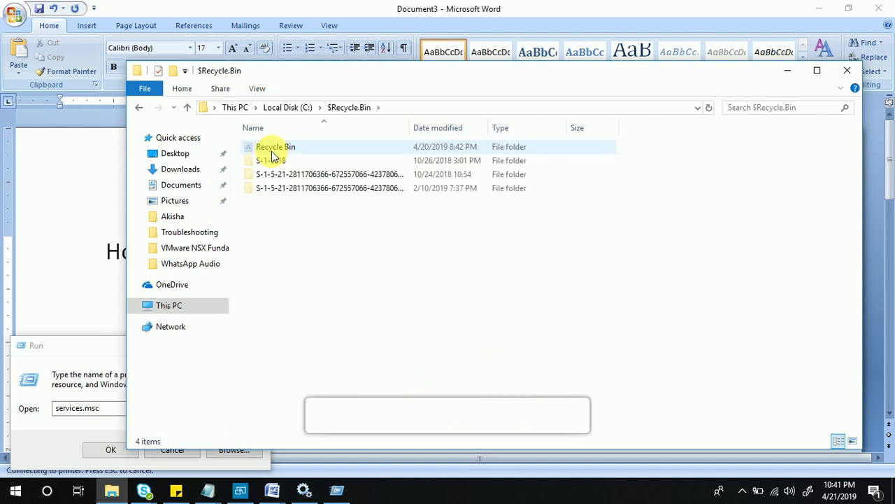
{"action": "left_click_drag", "start_coordinate": [340, 261], "coordinate": [323, 143]}
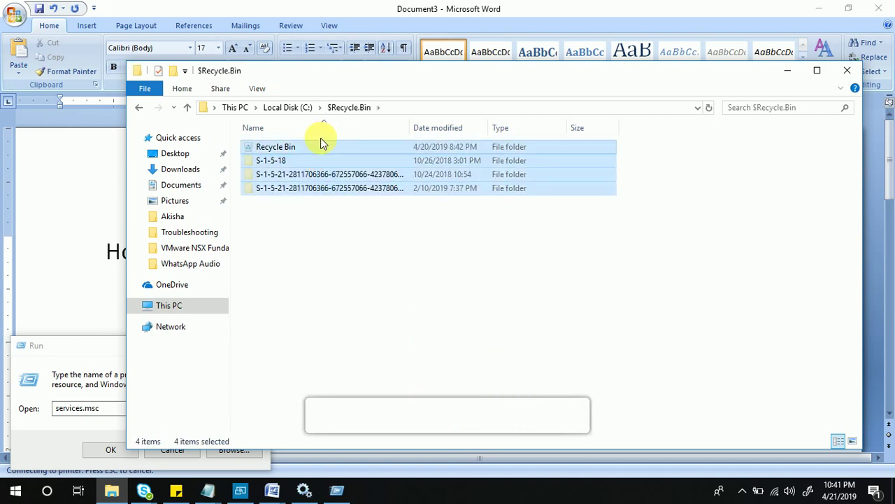
Permanently delete the selected folders, granting administrator permission and applying the choice to all items
{"action": "key", "text": "Delete"}
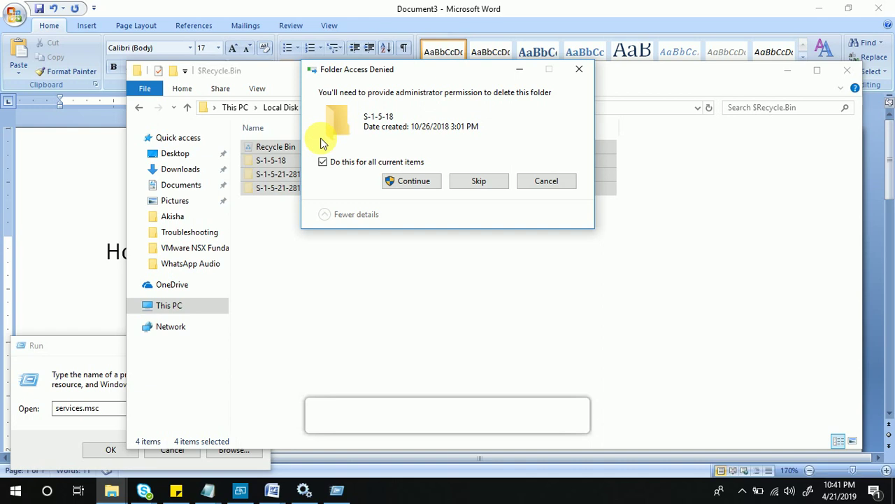
{"action": "key", "text": "Escape"}
{"action": "key", "text": "Delete"}
{"action": "key", "text": "Return"}
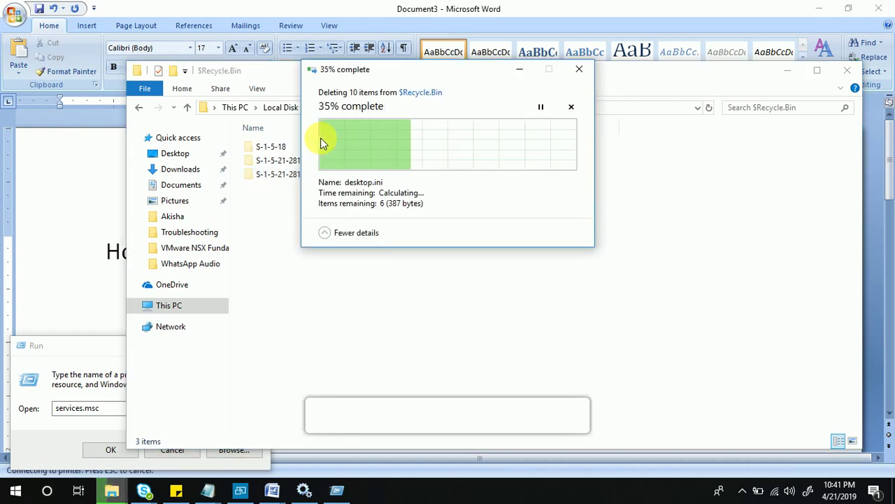
{"action": "left_click", "coordinate": [403, 217]}
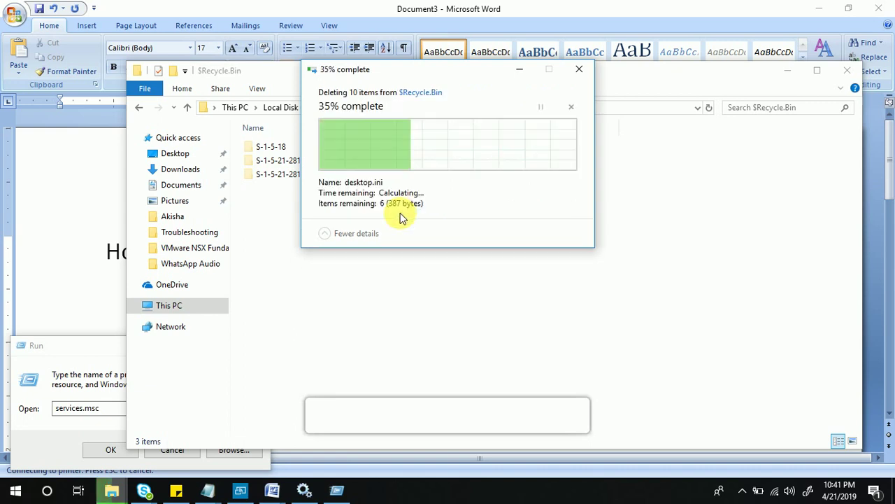
{"action": "left_click", "coordinate": [403, 199]}
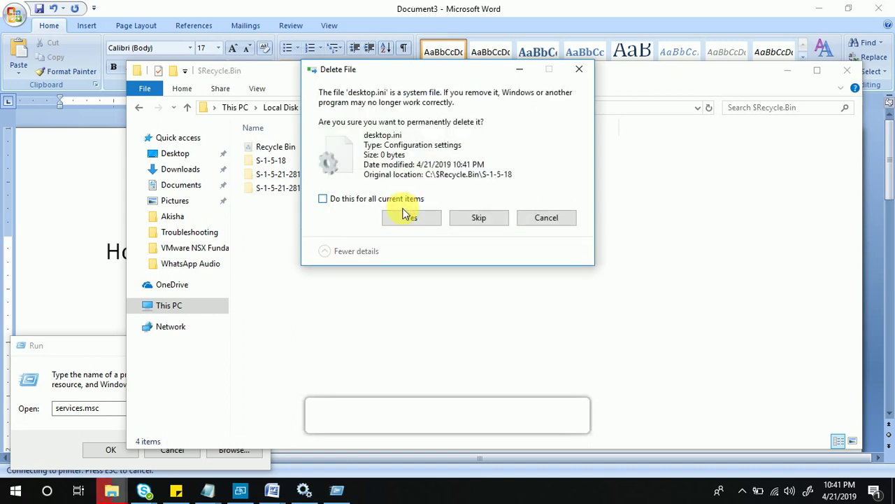
{"action": "left_click", "coordinate": [408, 215]}
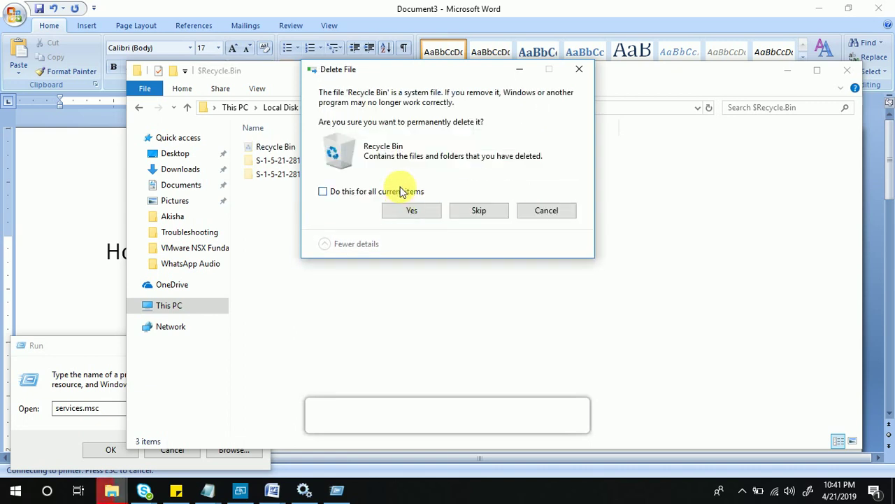
{"action": "left_click", "coordinate": [399, 189]}
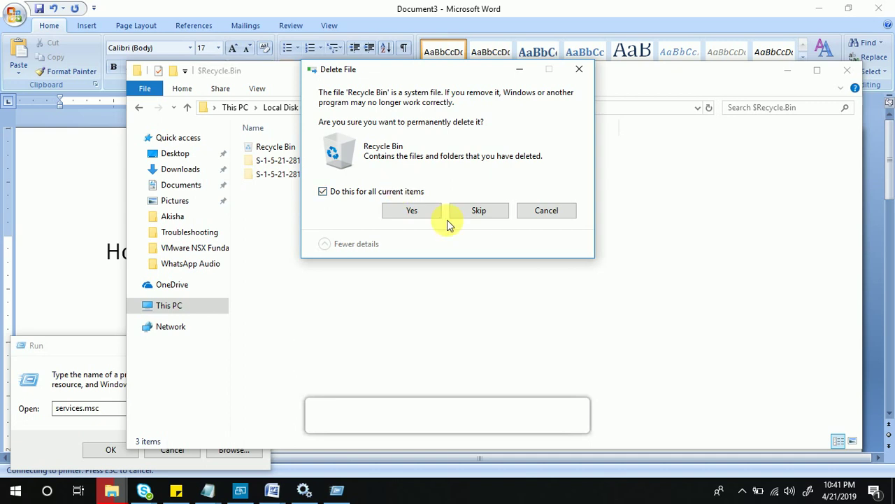
{"action": "left_click", "coordinate": [421, 214]}
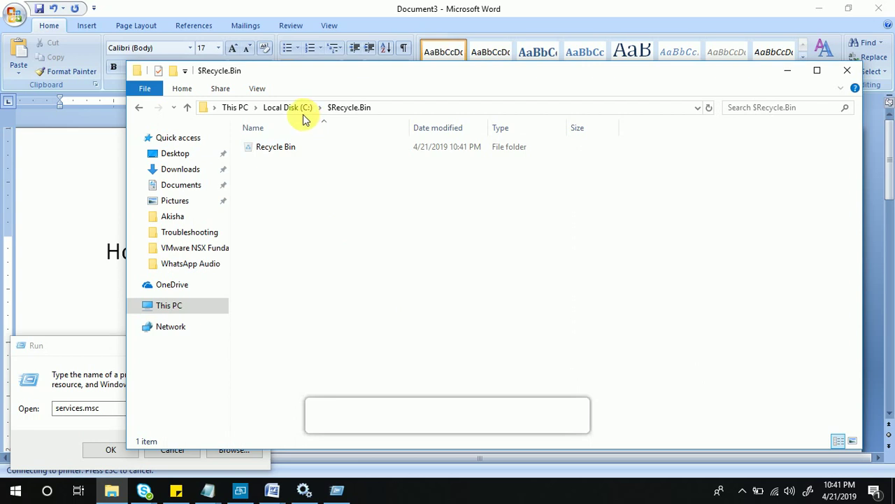
Look inside the Logs folder and the empty PerfLogs folder, returning to the C: root afterwards
{"action": "left_click", "coordinate": [302, 111]}
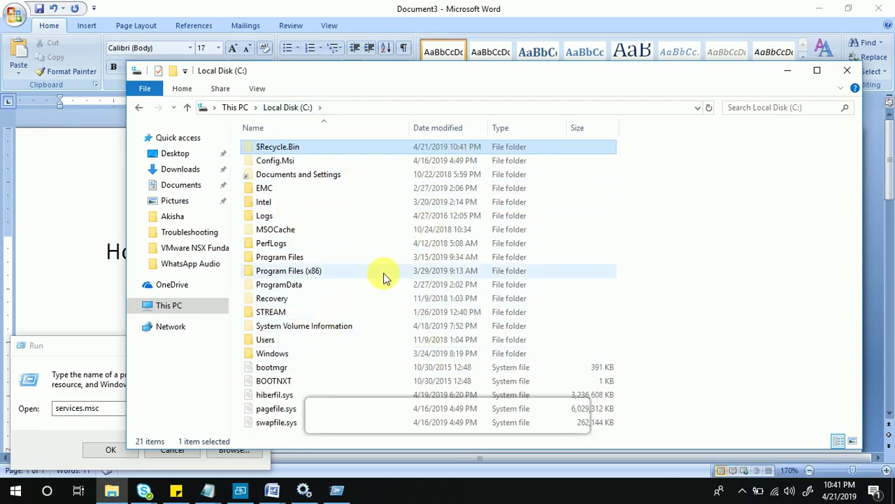
{"action": "double_click", "coordinate": [266, 216]}
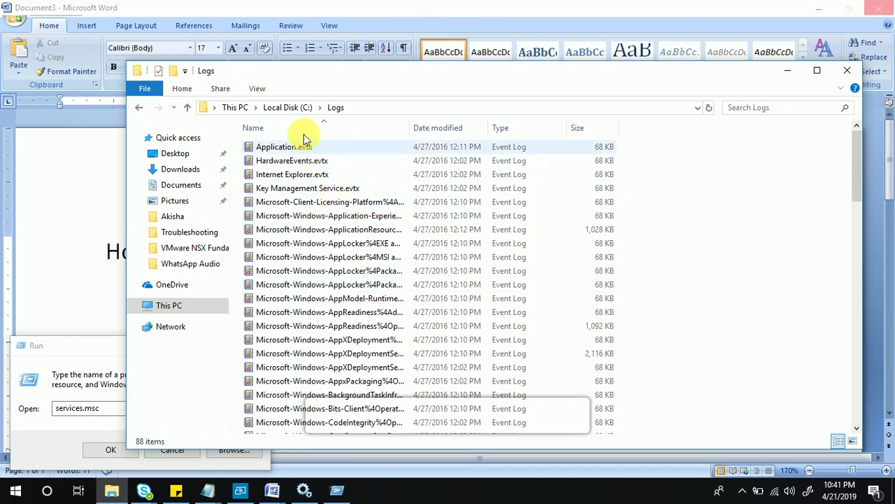
{"action": "left_click", "coordinate": [286, 109]}
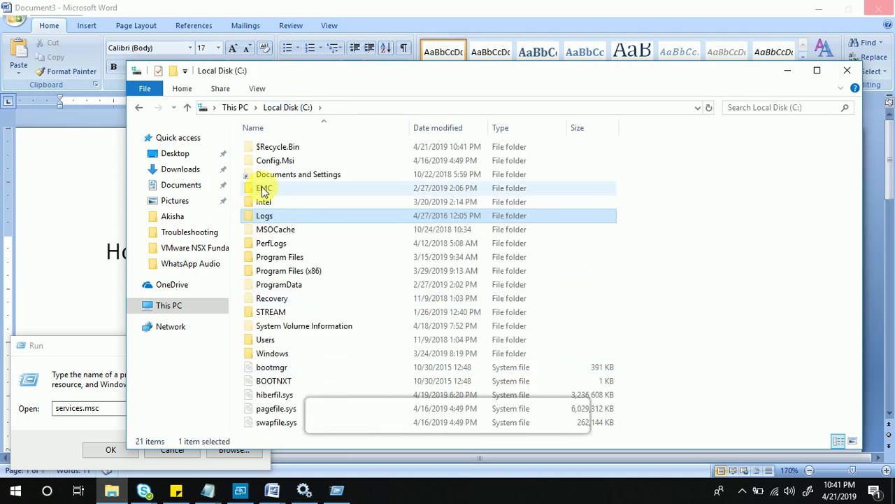
{"action": "double_click", "coordinate": [291, 245]}
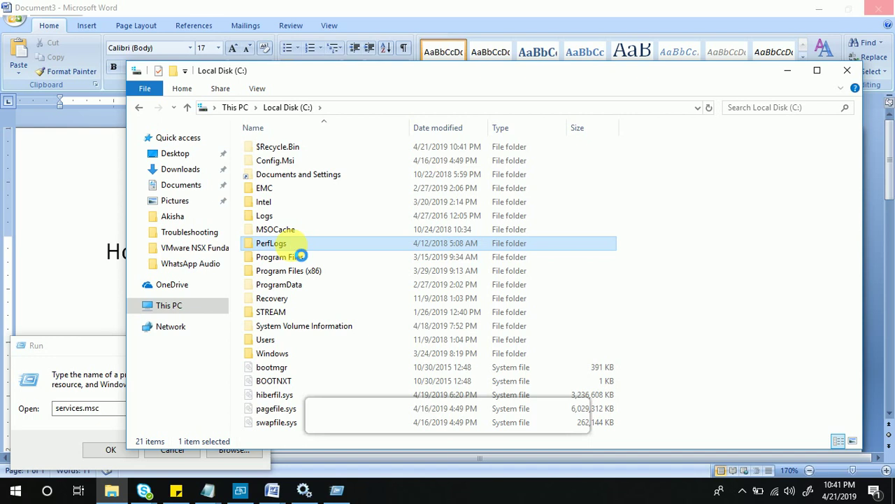
{"action": "left_click", "coordinate": [460, 260]}
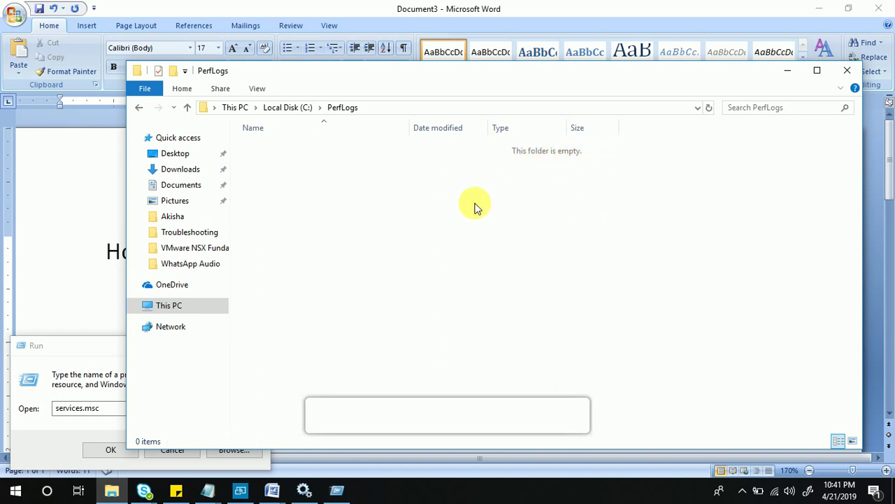
{"action": "left_click", "coordinate": [272, 108]}
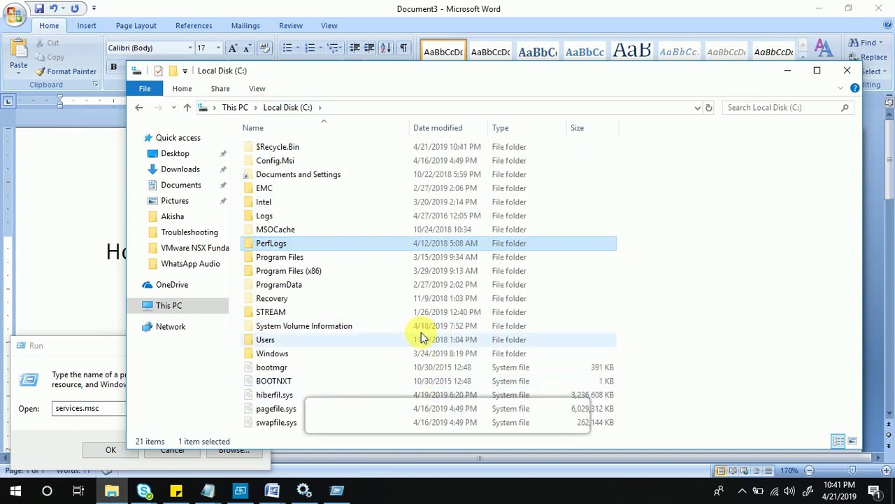
Open C:\Users, scroll through the user's profile folder's 51 items, then return to Users
{"action": "double_click", "coordinate": [294, 339]}
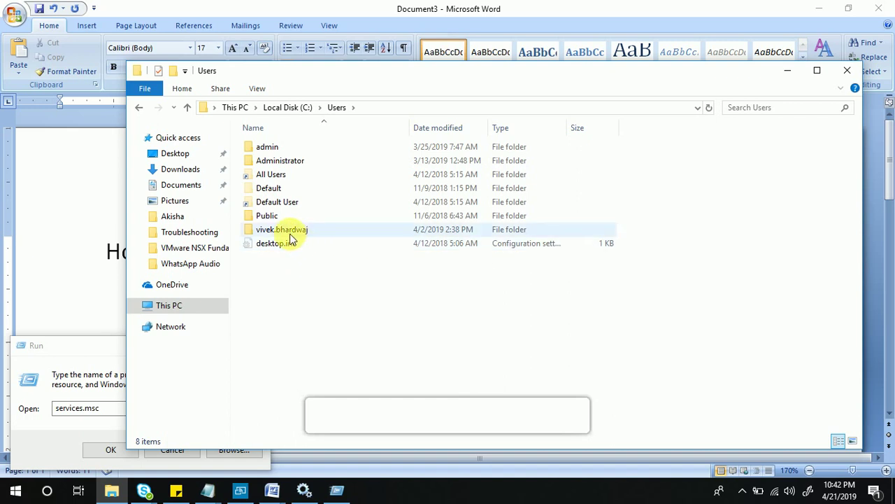
{"action": "mouse_move", "coordinate": [291, 236]}
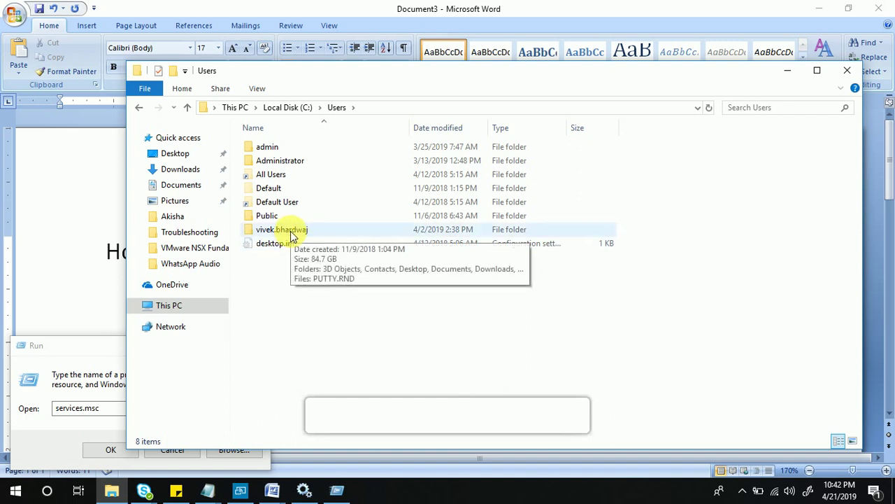
{"action": "double_click", "coordinate": [289, 233]}
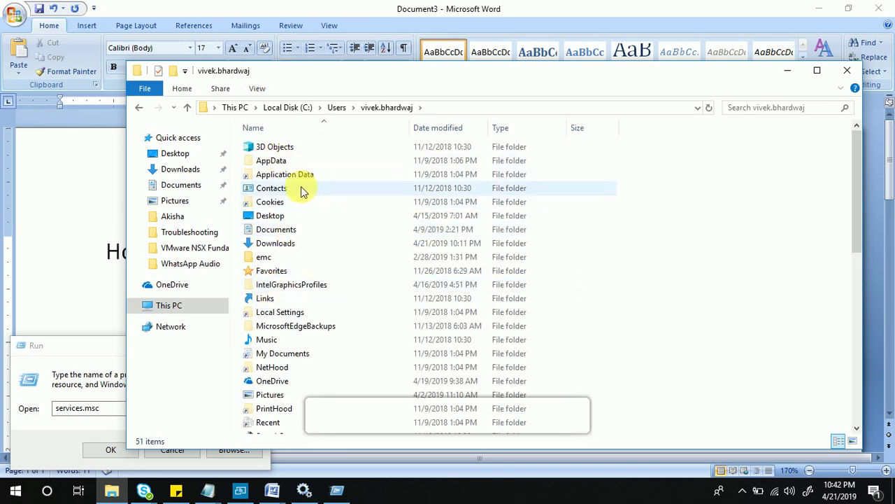
{"action": "mouse_move", "coordinate": [274, 343]}
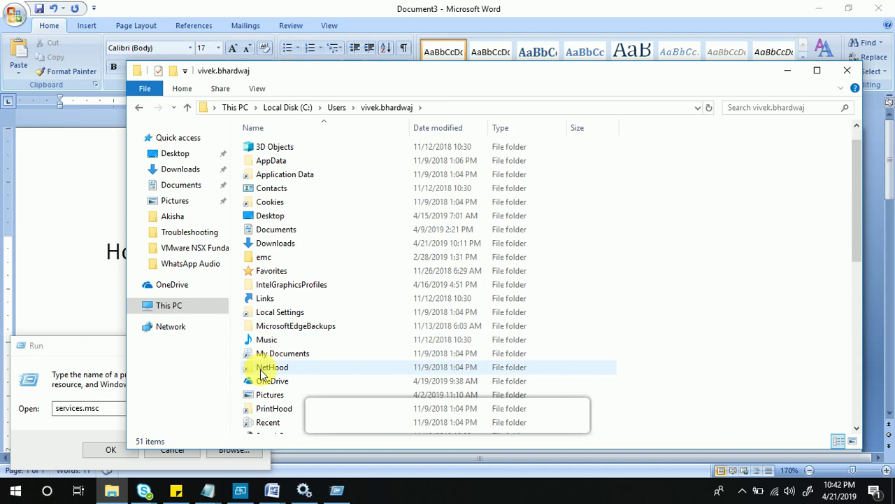
{"action": "scroll", "coordinate": [263, 373], "scroll_direction": "down", "scroll_amount": 9}
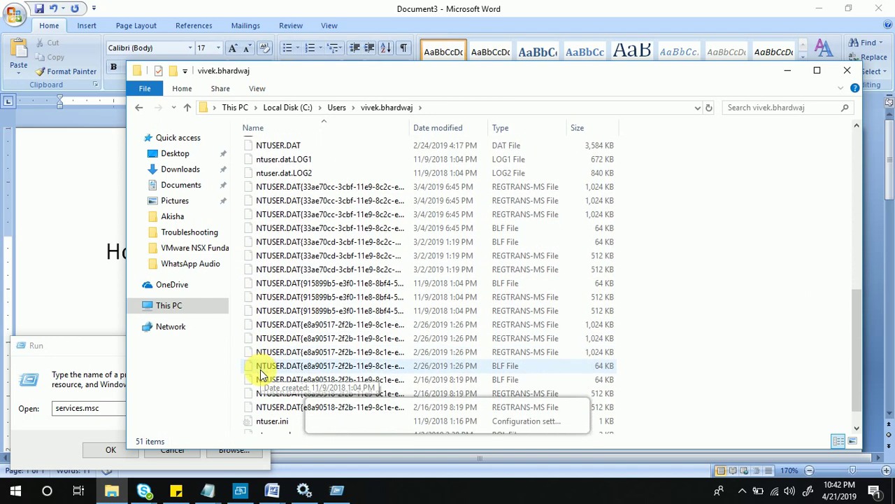
{"action": "scroll", "coordinate": [261, 374], "scroll_direction": "down", "scroll_amount": 1}
{"action": "scroll", "coordinate": [262, 375], "scroll_direction": "up", "scroll_amount": 10}
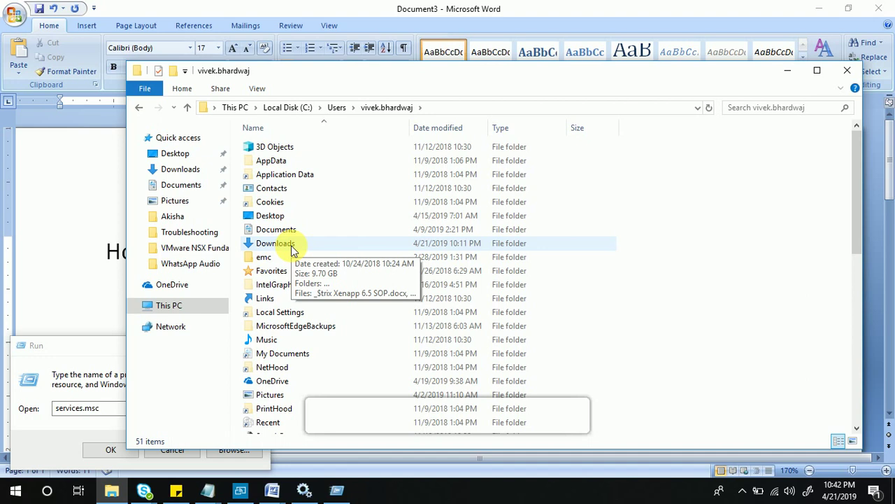
{"action": "left_click", "coordinate": [337, 107]}
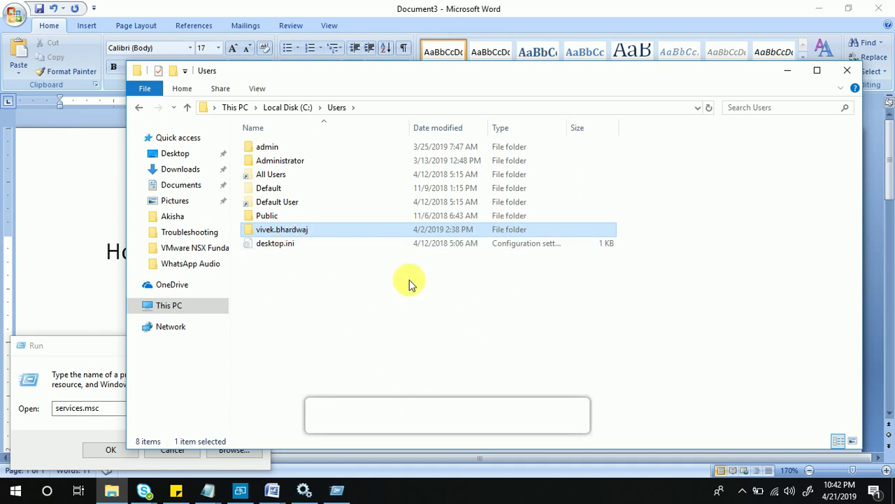
Open the Recovery, Users and Windows folders in turn from the C: drive root
{"action": "left_click", "coordinate": [510, 292]}
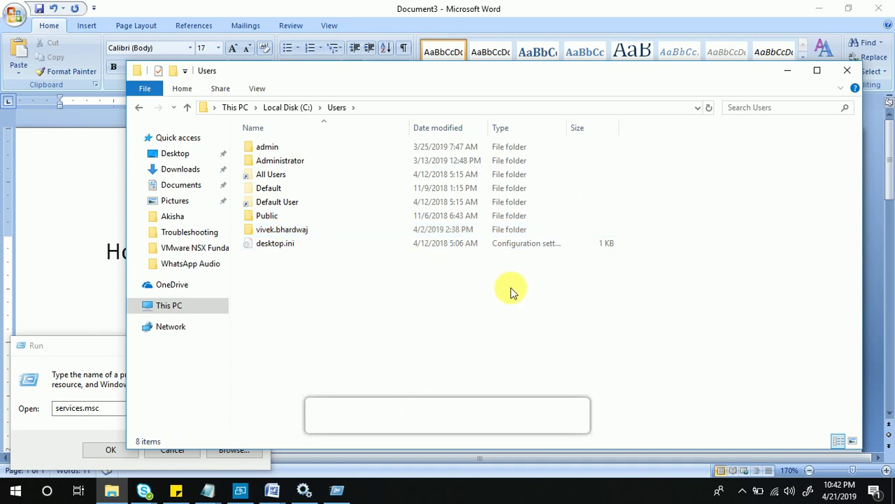
{"action": "left_click", "coordinate": [287, 107]}
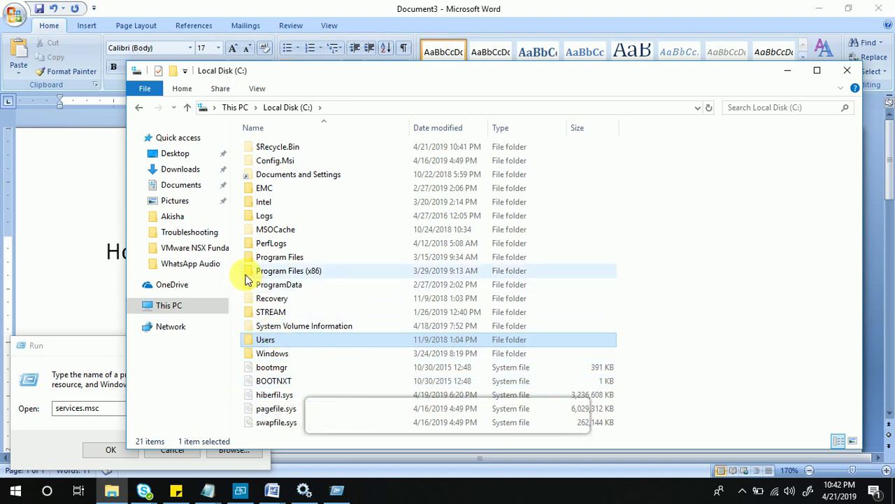
{"action": "double_click", "coordinate": [294, 300]}
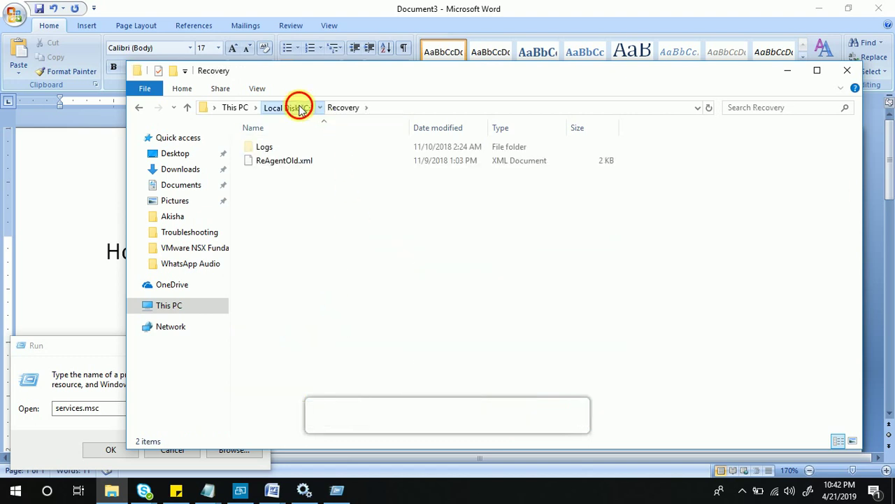
{"action": "left_click", "coordinate": [299, 108]}
{"action": "double_click", "coordinate": [261, 341]}
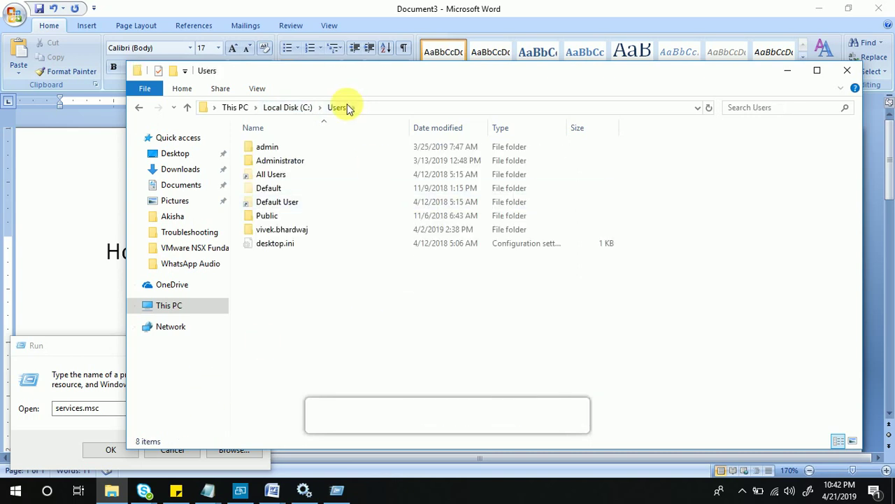
{"action": "left_click", "coordinate": [292, 107]}
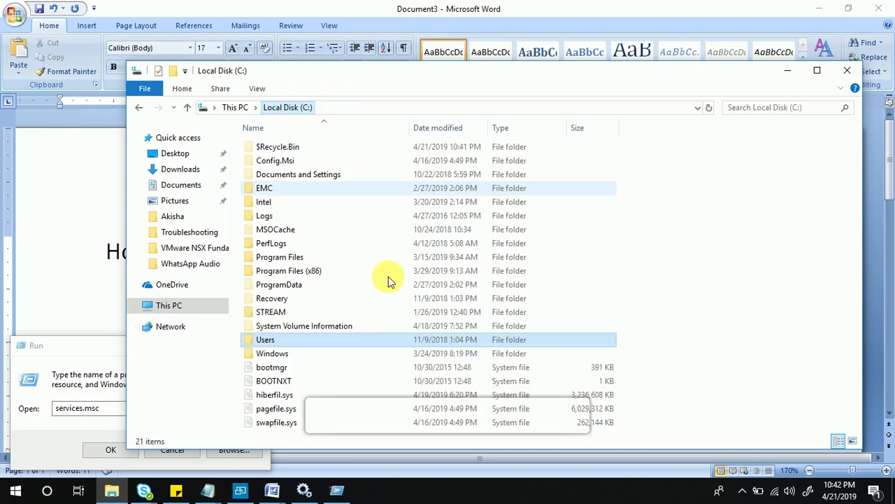
{"action": "double_click", "coordinate": [271, 354]}
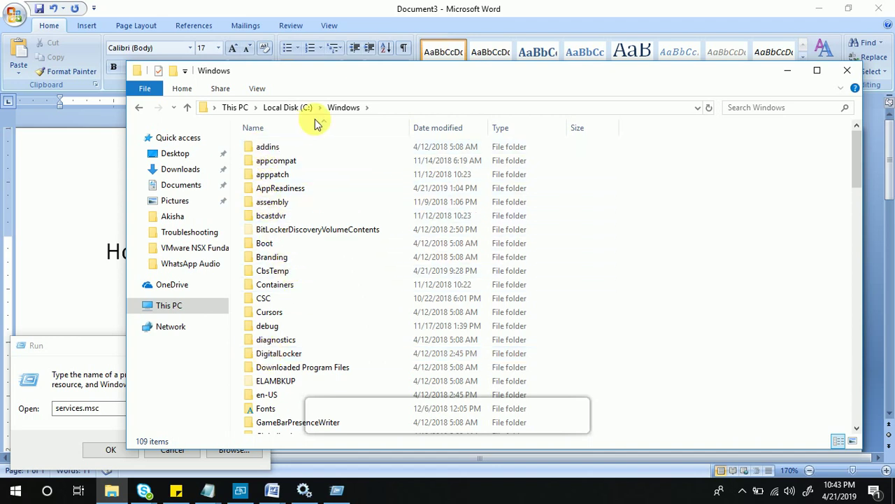
{"action": "left_click", "coordinate": [287, 108]}
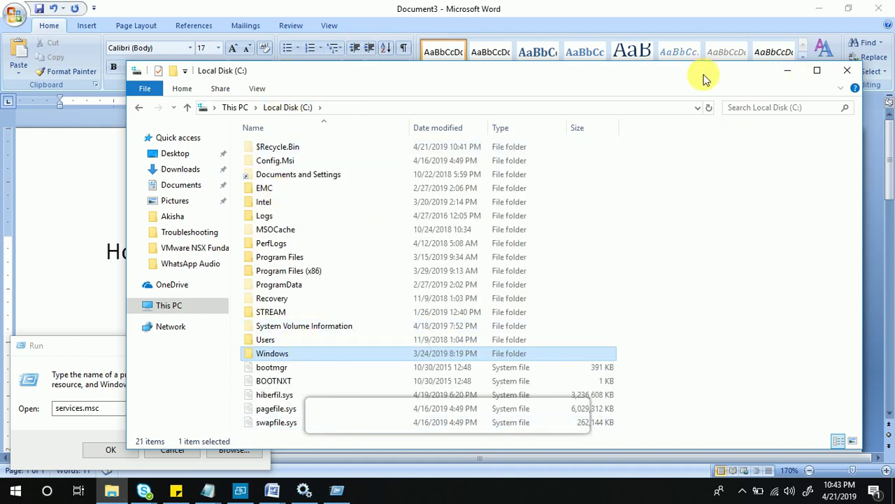
Close File Explorer and put the cursor after 'threshold.' in the Word document
{"action": "left_click_drag", "start_coordinate": [705, 79], "coordinate": [639, 55]}
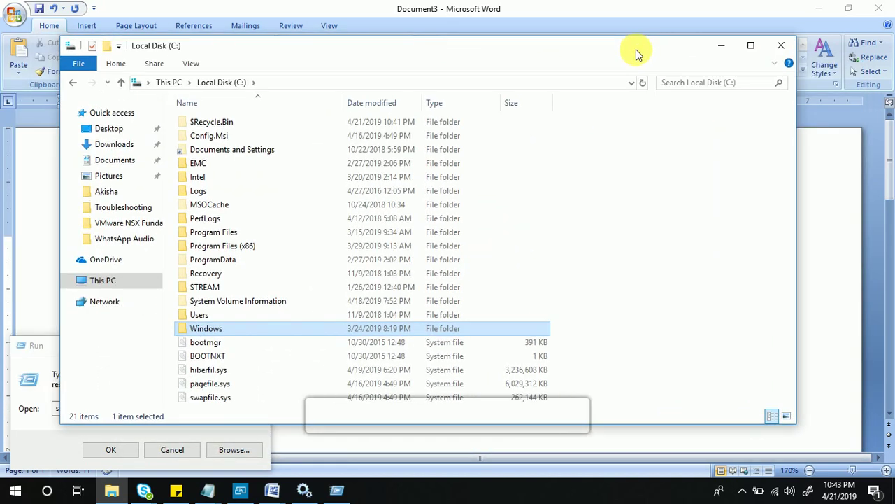
{"action": "left_click", "coordinate": [782, 46]}
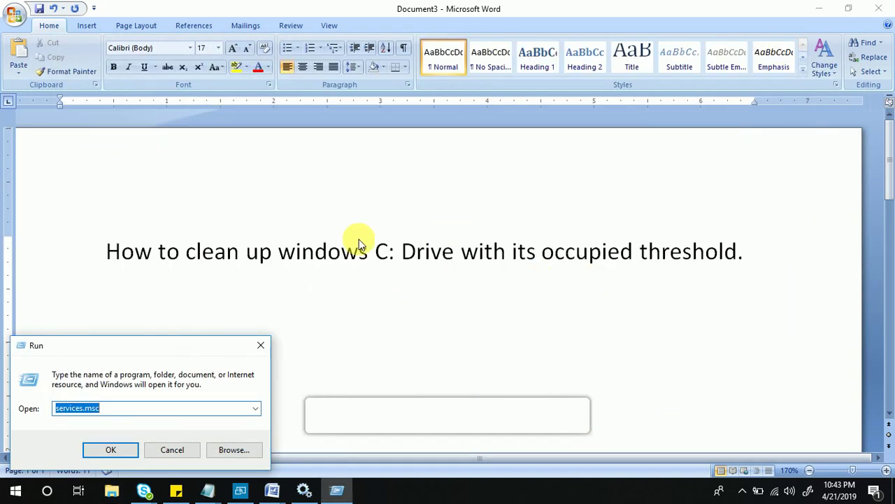
{"action": "left_click", "coordinate": [305, 276]}
{"action": "left_click", "coordinate": [767, 250]}
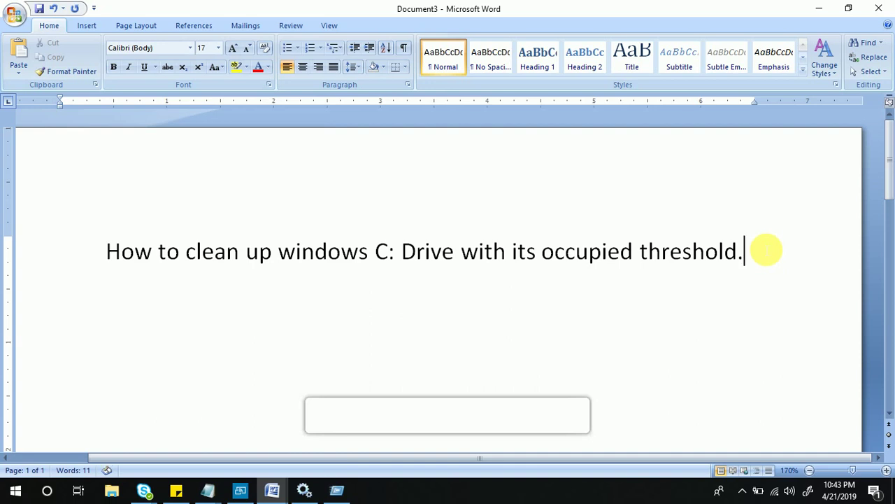